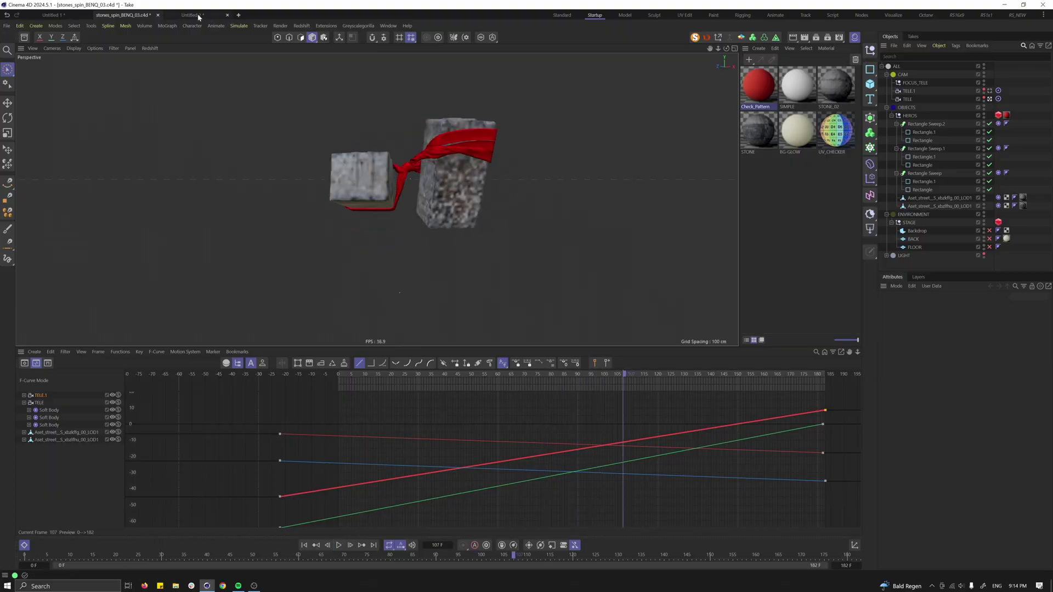
Step: Switch to the Untitled 2 scene and play the two stones' rotation animation from the first frame
{"action": "left_click", "coordinate": [198, 17]}
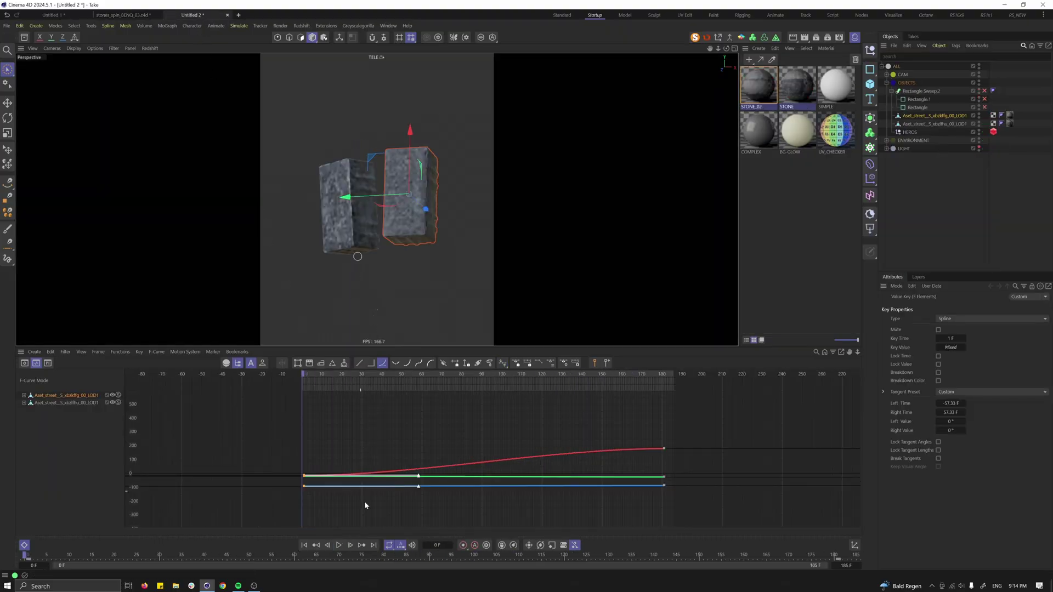
{"action": "left_click", "coordinate": [338, 544]}
{"action": "left_click", "coordinate": [935, 124]}
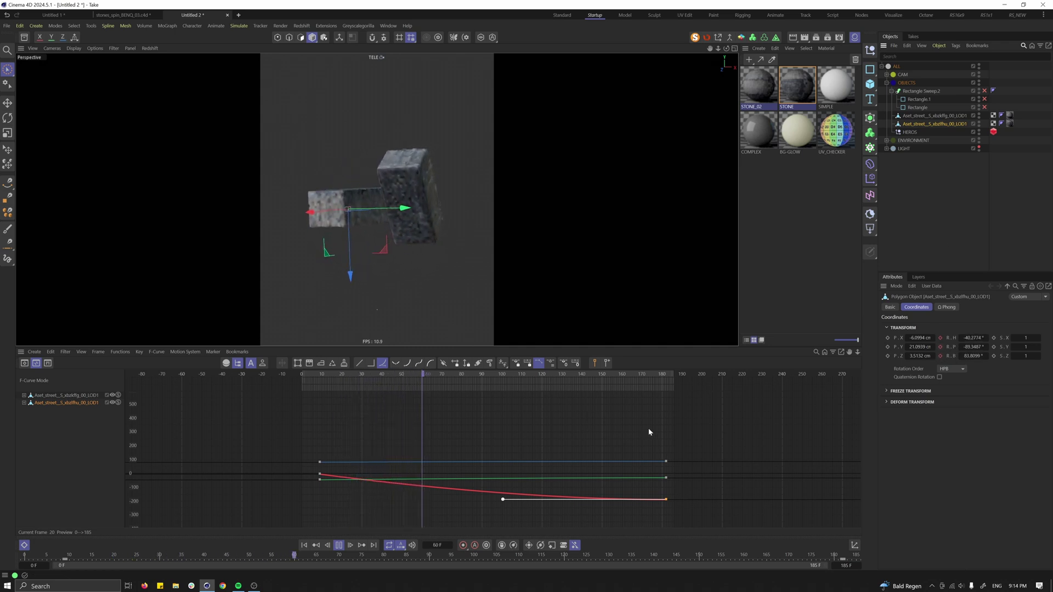
{"action": "left_click", "coordinate": [305, 545]}
{"action": "left_click", "coordinate": [338, 545]}
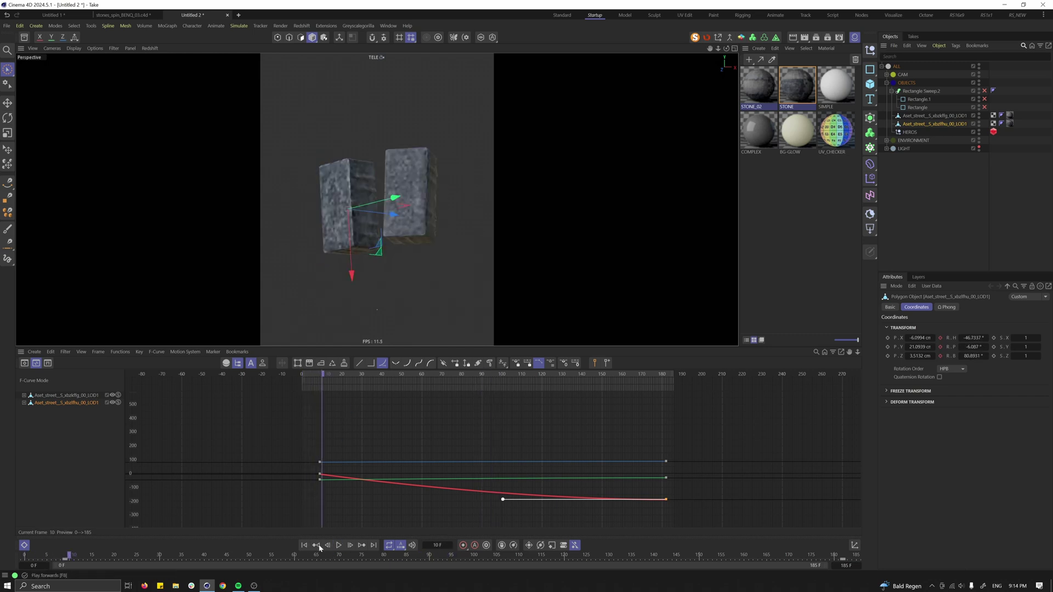
{"action": "left_click", "coordinate": [304, 545]}
Step: Add Rigid Body tags to both stone meshes and set their Follow Rotation force to 4
{"action": "left_click", "coordinate": [935, 115], "text": "shift"}
{"action": "right_click", "coordinate": [954, 120]}
{"action": "mouse_move", "coordinate": [876, 250]}
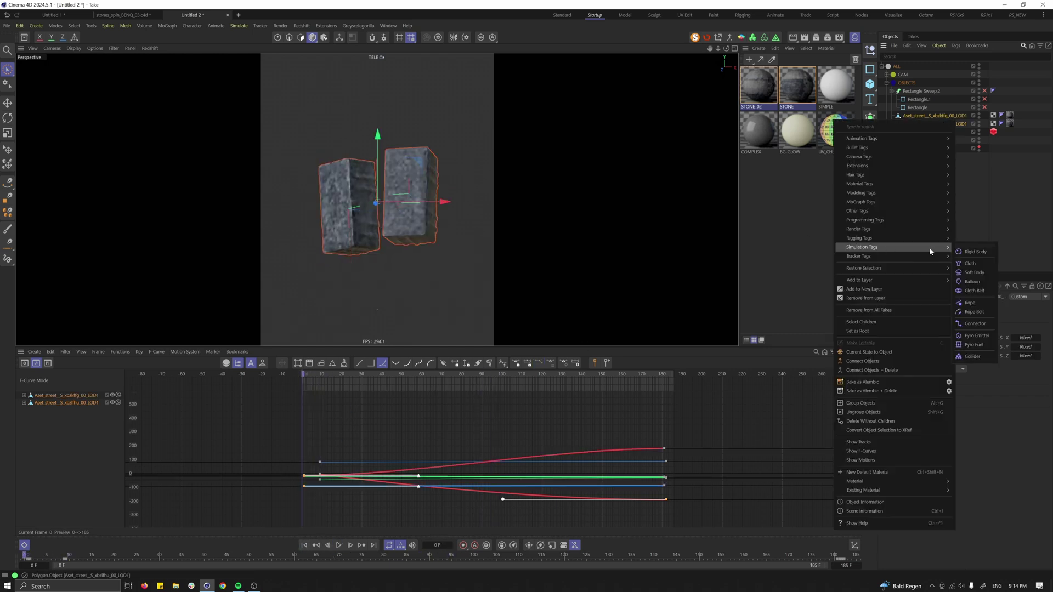
{"action": "left_click", "coordinate": [974, 252]}
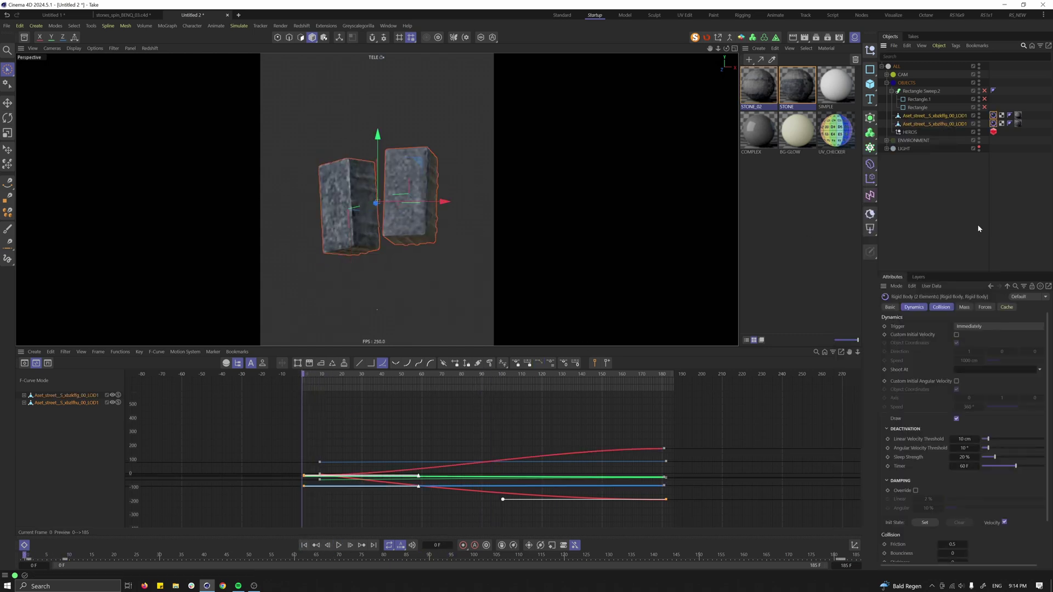
{"action": "left_click", "coordinate": [984, 307]}
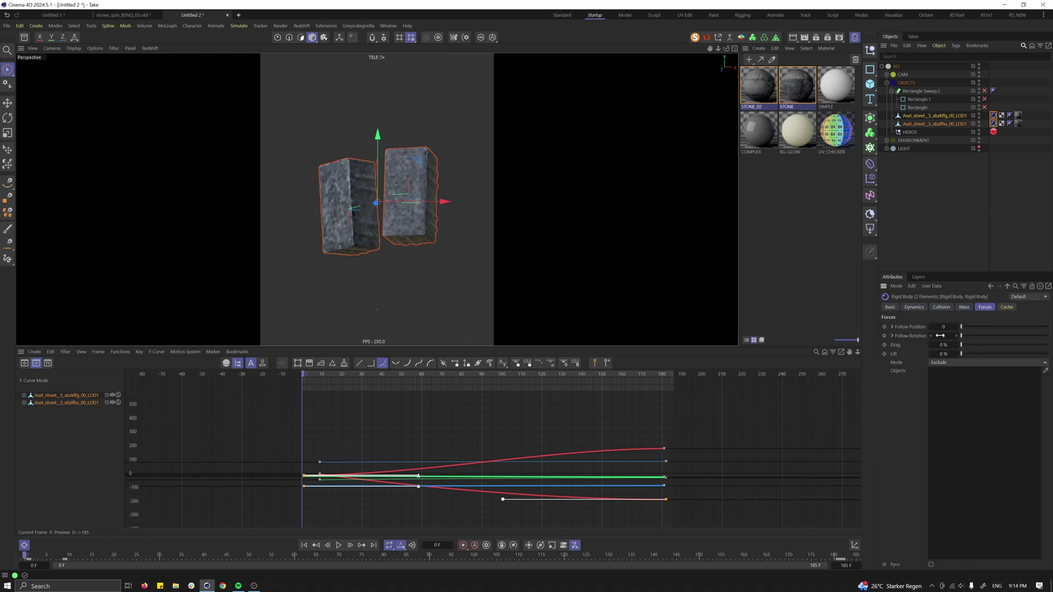
{"action": "left_click_drag", "start_coordinate": [940, 335], "coordinate": [953, 344]}
Step: Play the rigid body simulation twice from the start to check the stones' rotation, then return to frame 0
{"action": "left_click", "coordinate": [339, 545]}
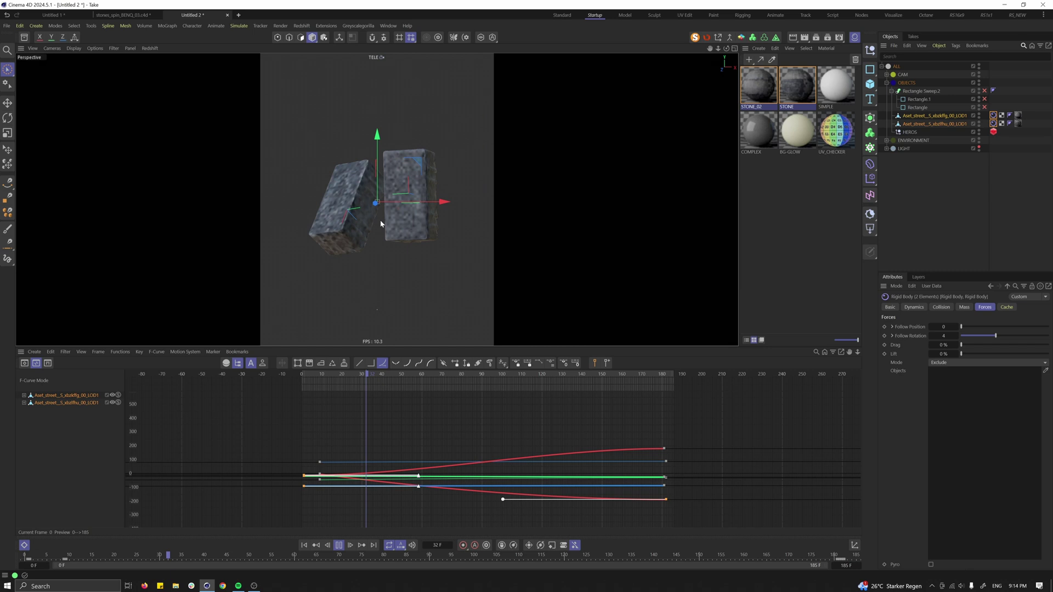
{"action": "left_click", "coordinate": [339, 545]}
{"action": "left_click", "coordinate": [302, 375]}
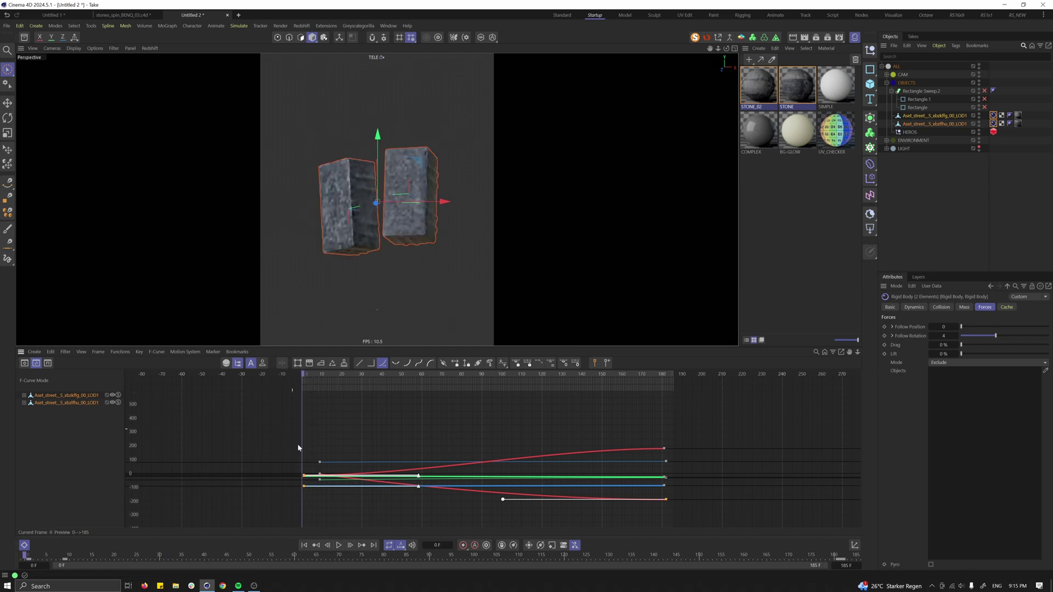
{"action": "left_click", "coordinate": [339, 545]}
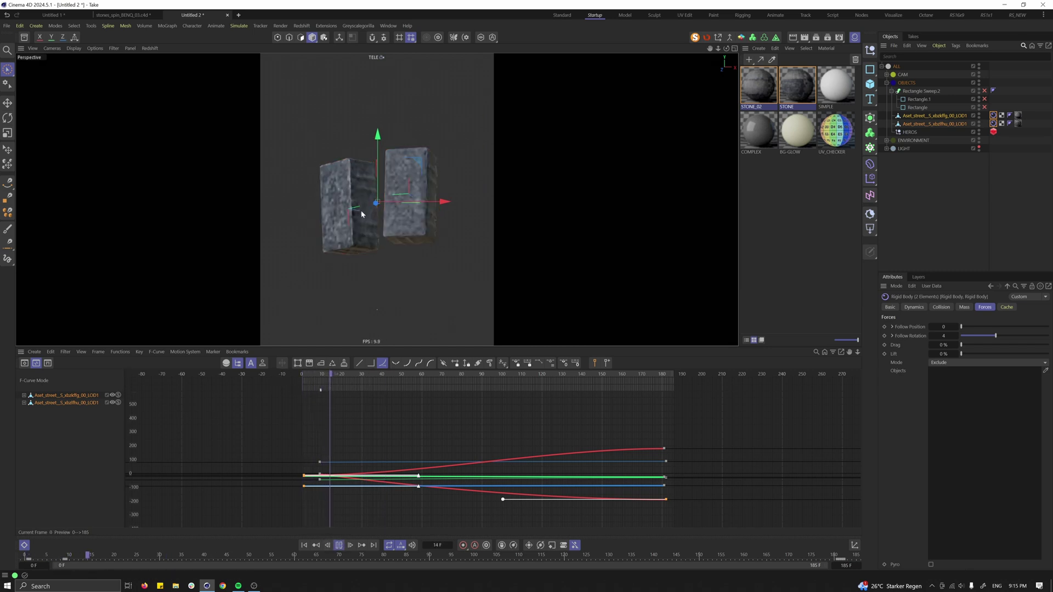
{"action": "left_click", "coordinate": [332, 545]}
{"action": "left_click", "coordinate": [304, 545]}
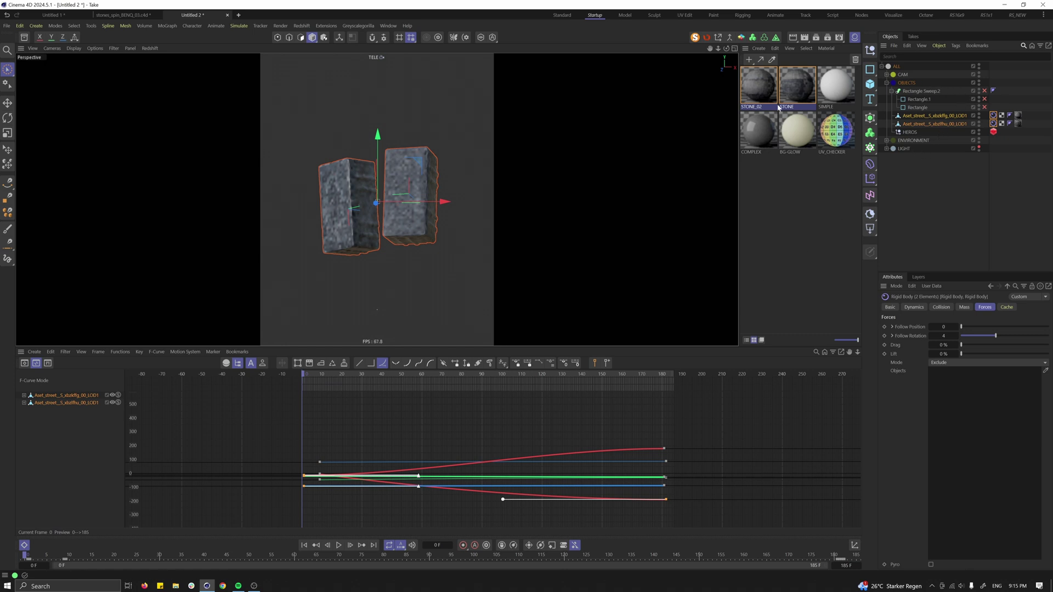
Step: Hide the F-curve timeline, leave the camera view, and enable Rectangle Sweep.2 with its two rectangle splines
{"action": "left_click", "coordinate": [24, 545]}
{"action": "key", "text": "F1"}
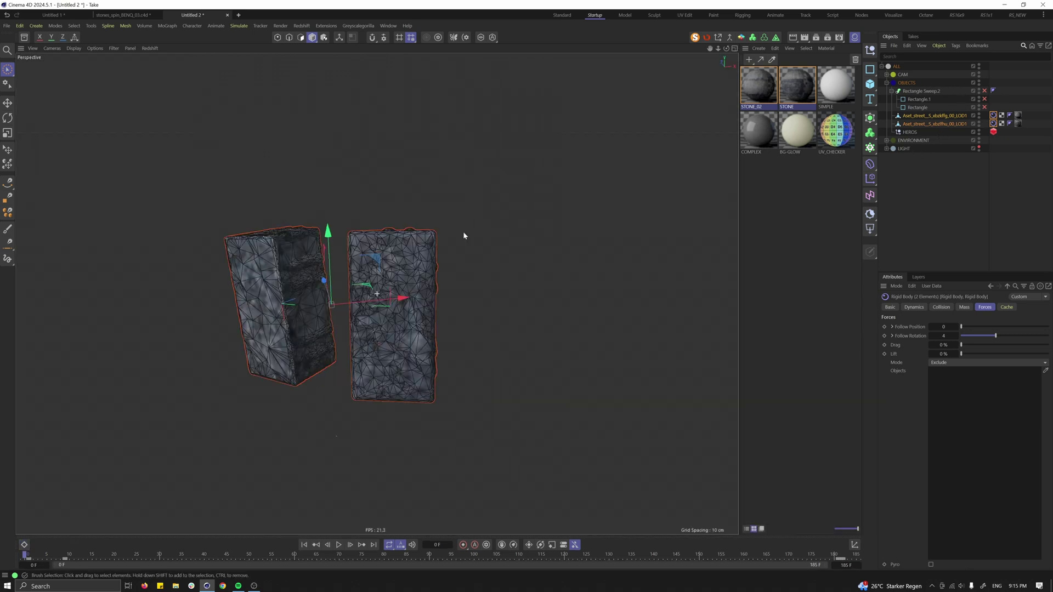
{"action": "middle_click_drag", "start_coordinate": [463, 235], "coordinate": [478, 219], "text": "alt"}
{"action": "left_click_drag", "start_coordinate": [984, 108], "coordinate": [986, 95]}
{"action": "left_click", "coordinate": [984, 91]}
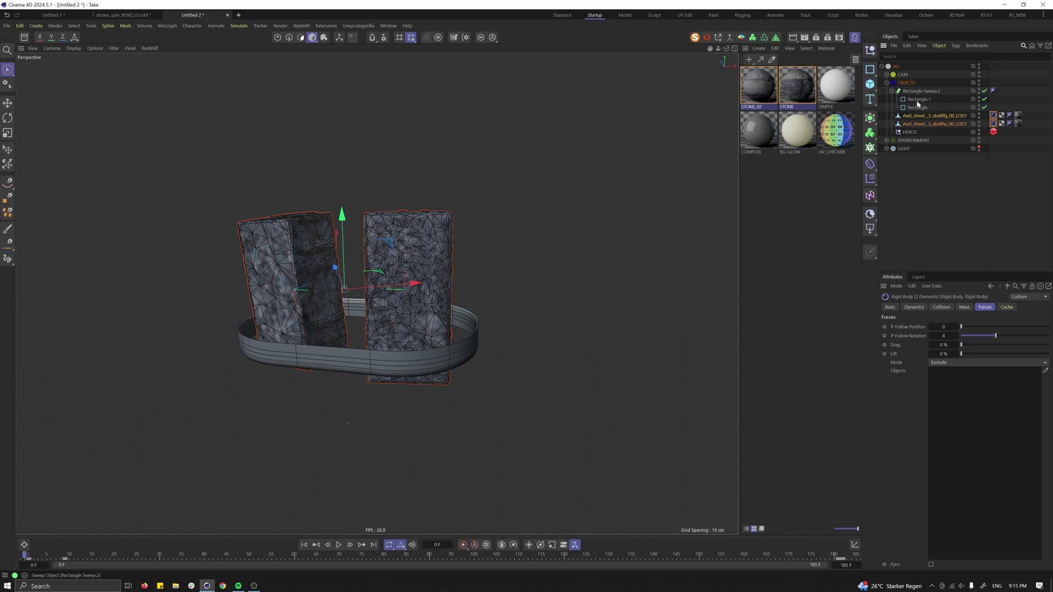
{"action": "left_click", "coordinate": [917, 108]}
{"action": "left_click", "coordinate": [984, 92]}
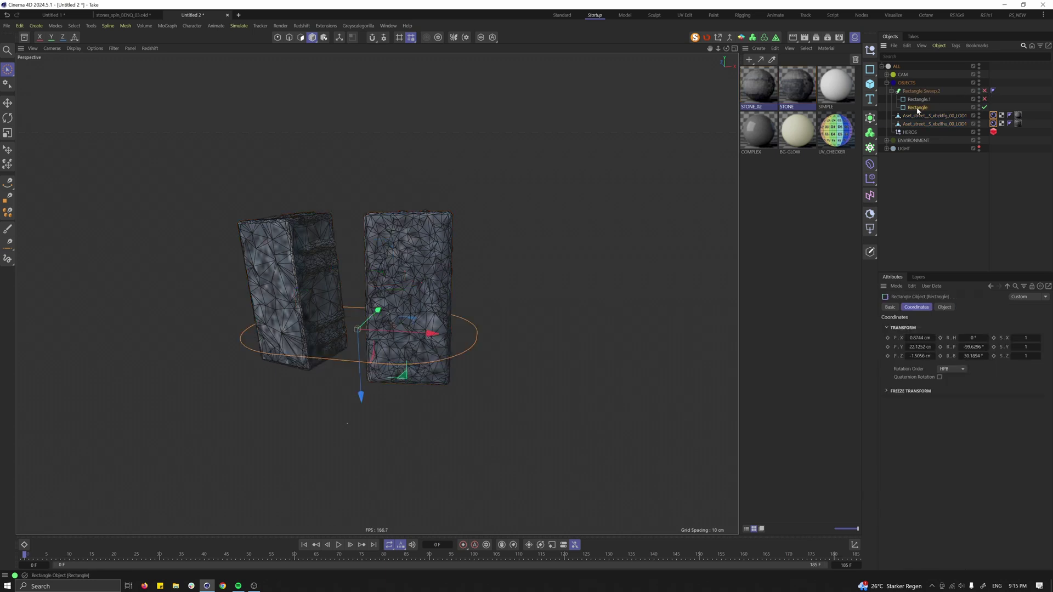
{"action": "left_click", "coordinate": [985, 92]}
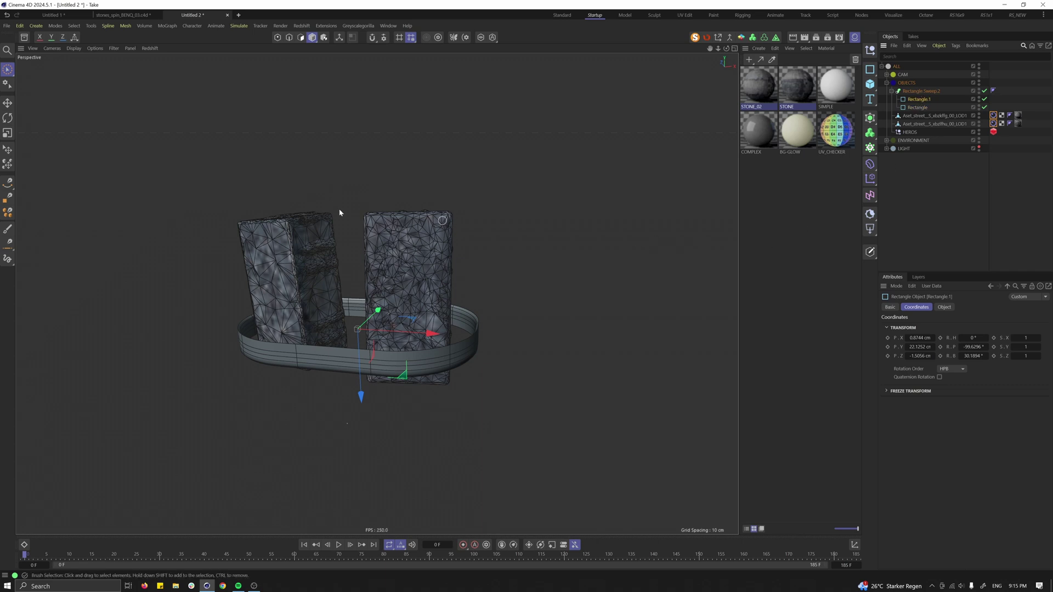
Step: Display the sweep's full wireframe subdivision and show the Rectangle.1 spline's object properties
{"action": "key", "text": "n"}
{"action": "key", "text": "h"}
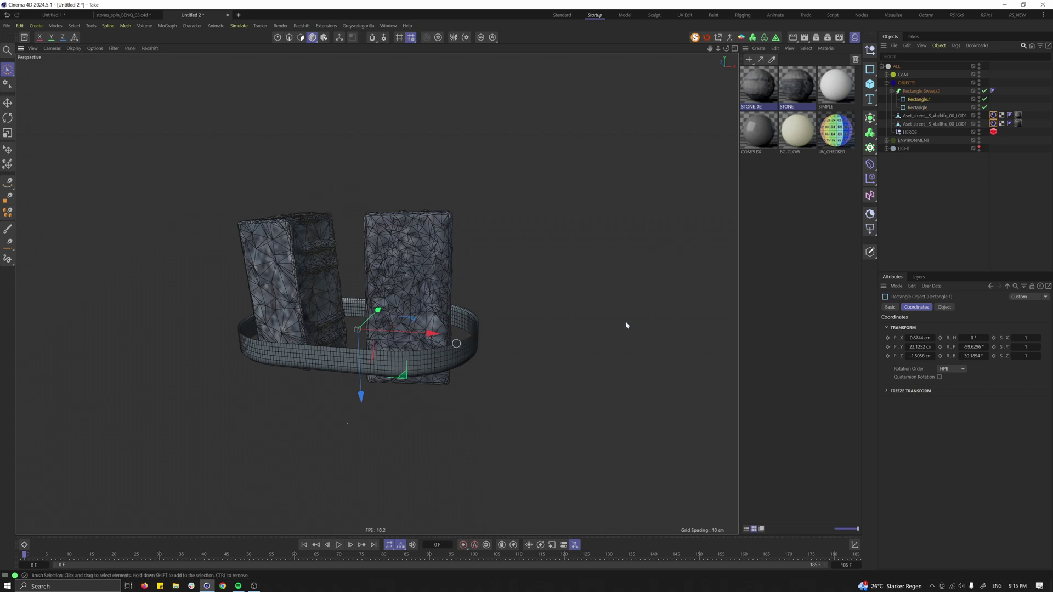
{"action": "left_click", "coordinate": [943, 307]}
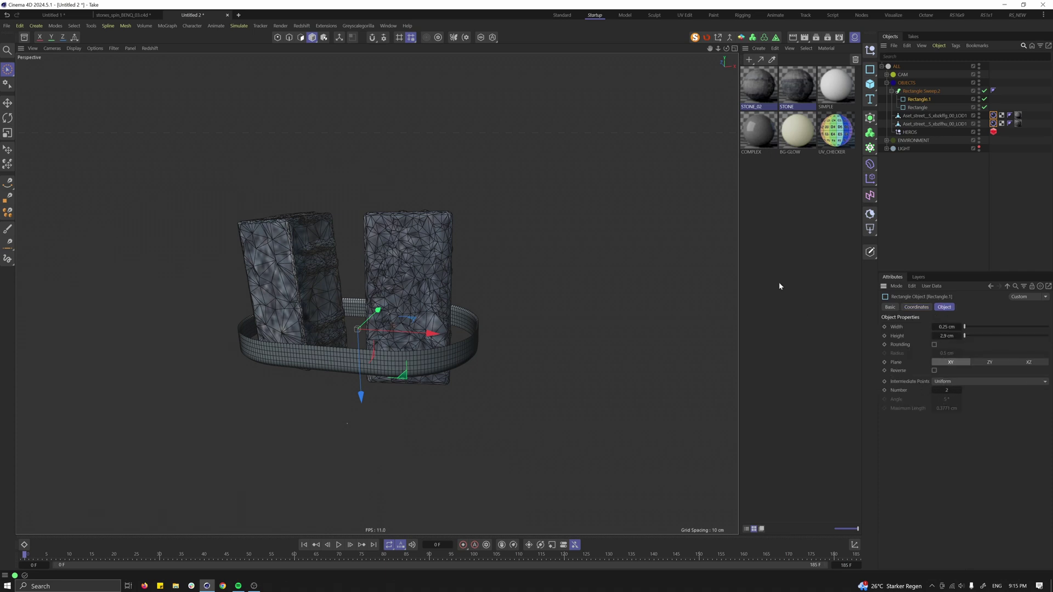
Step: Set the project's simulation collision passes to 10 and the extra iterations to 5
{"action": "key", "text": "ctrl+d"}
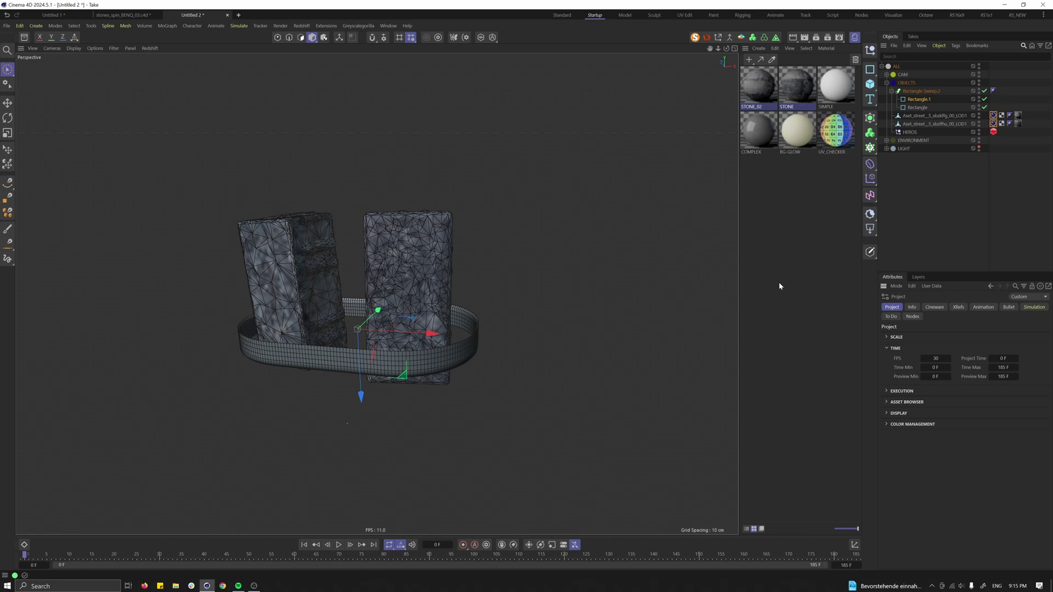
{"action": "left_click", "coordinate": [1033, 307]}
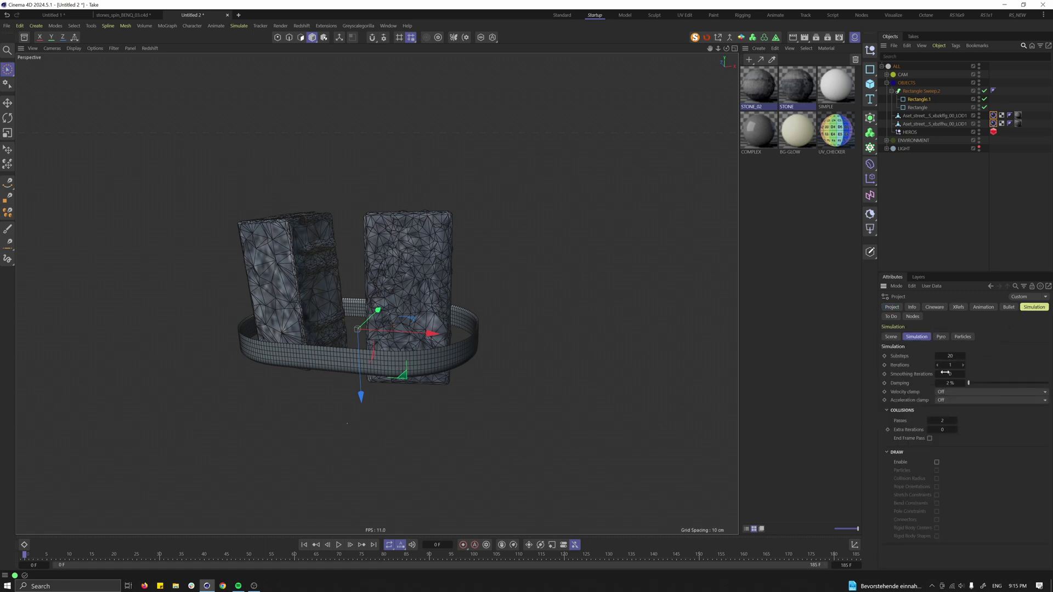
{"action": "left_click", "coordinate": [936, 419]}
{"action": "type", "text": "10"}
{"action": "key", "text": "Return"}
Step: Edit the project's simulation scene scale and set the simulation substeps to 25
{"action": "left_click", "coordinate": [890, 336]}
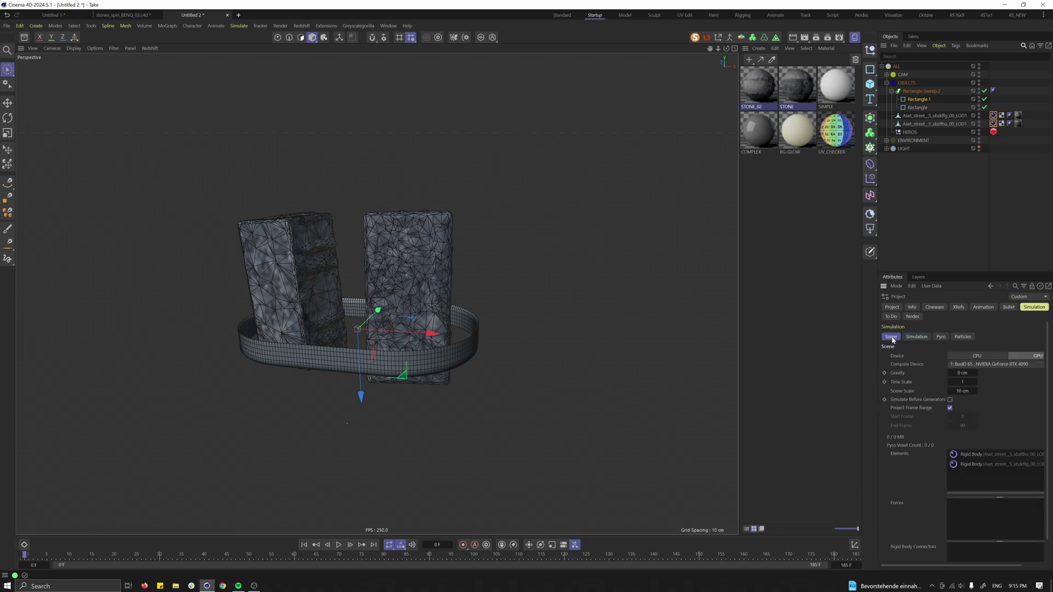
{"action": "left_click", "coordinate": [957, 389]}
{"action": "key", "text": "BackSpace"}
{"action": "left_click", "coordinate": [916, 336]}
{"action": "left_click", "coordinate": [951, 356]}
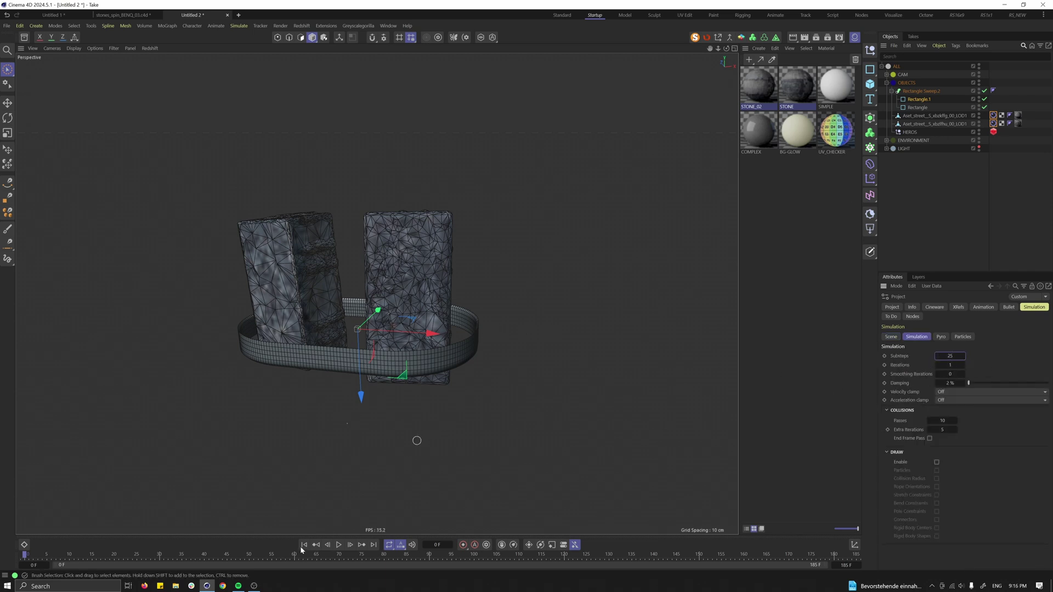
Step: Add a Soft Body simulation tag to Rectangle Sweep.2
{"action": "left_click", "coordinate": [911, 91]}
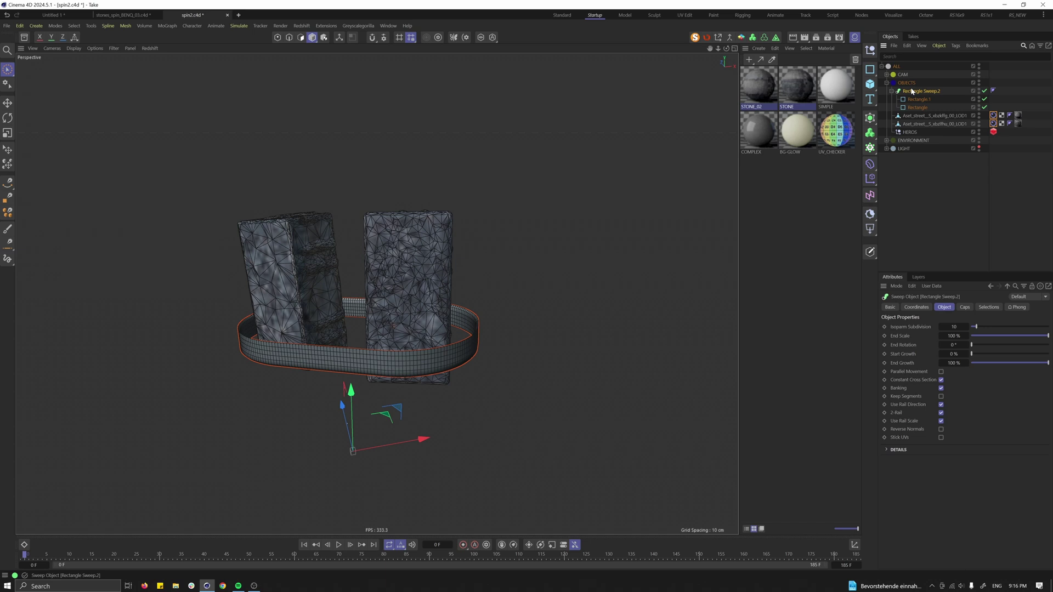
{"action": "right_click", "coordinate": [913, 94]}
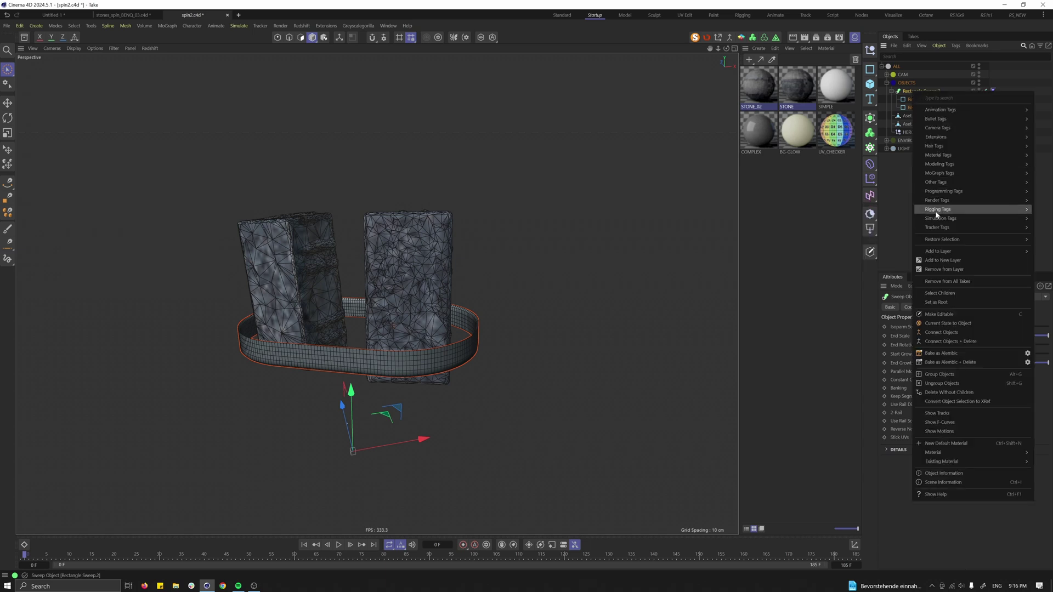
{"action": "mouse_move", "coordinate": [934, 220]}
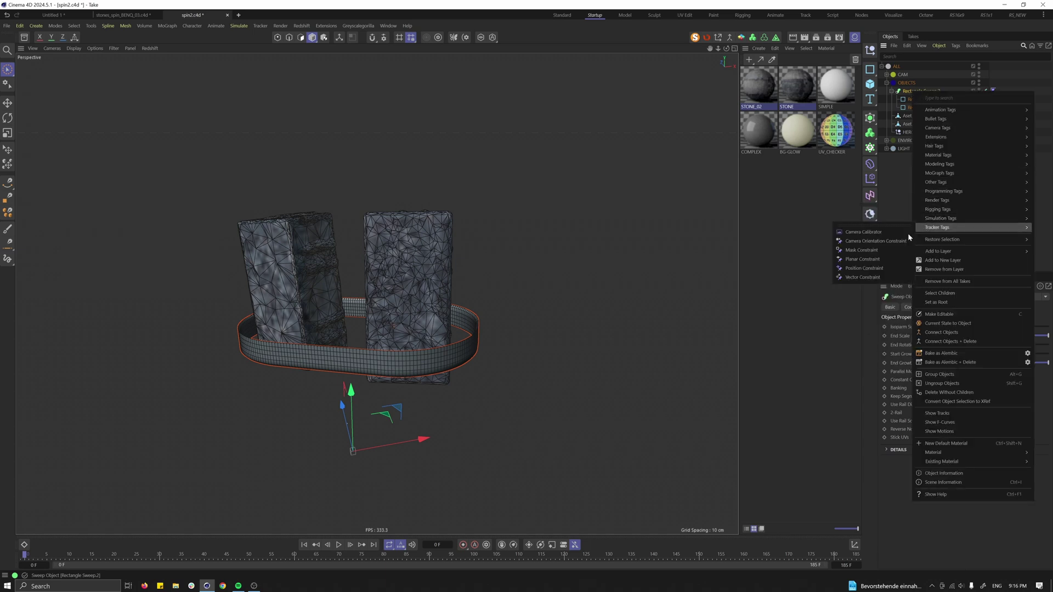
{"action": "left_click", "coordinate": [891, 243]}
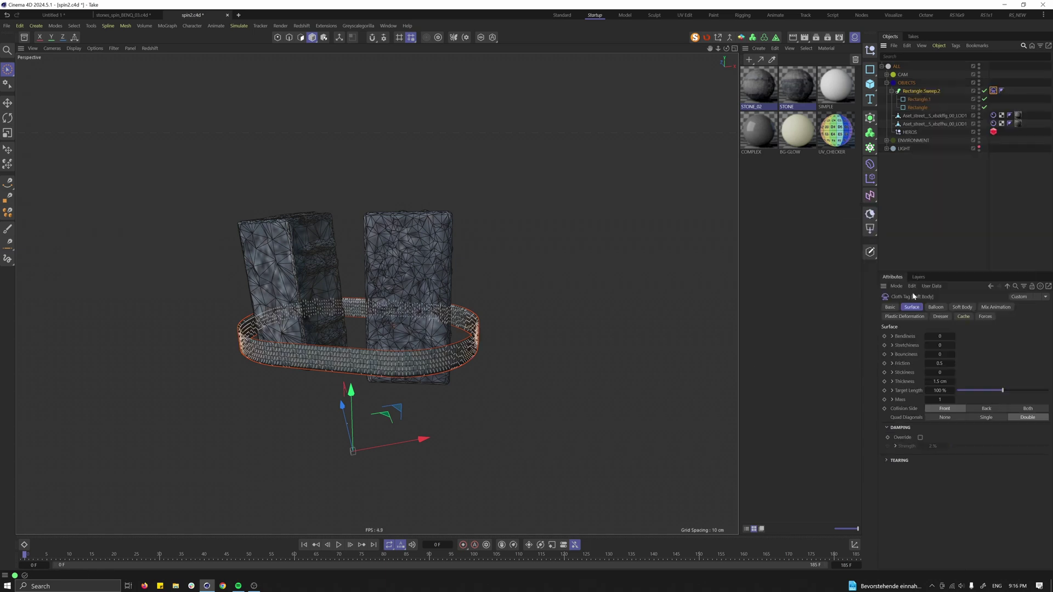
Step: Set the soft body surface's bendiness to 50, stretchiness to 5 and thickness to 0.1 cm
{"action": "left_click", "coordinate": [938, 346]}
{"action": "type", "text": "5"}
{"action": "left_click", "coordinate": [940, 381]}
Step: Turn off the soft body's viewport drawing and save the scene
{"action": "left_click", "coordinate": [961, 306]}
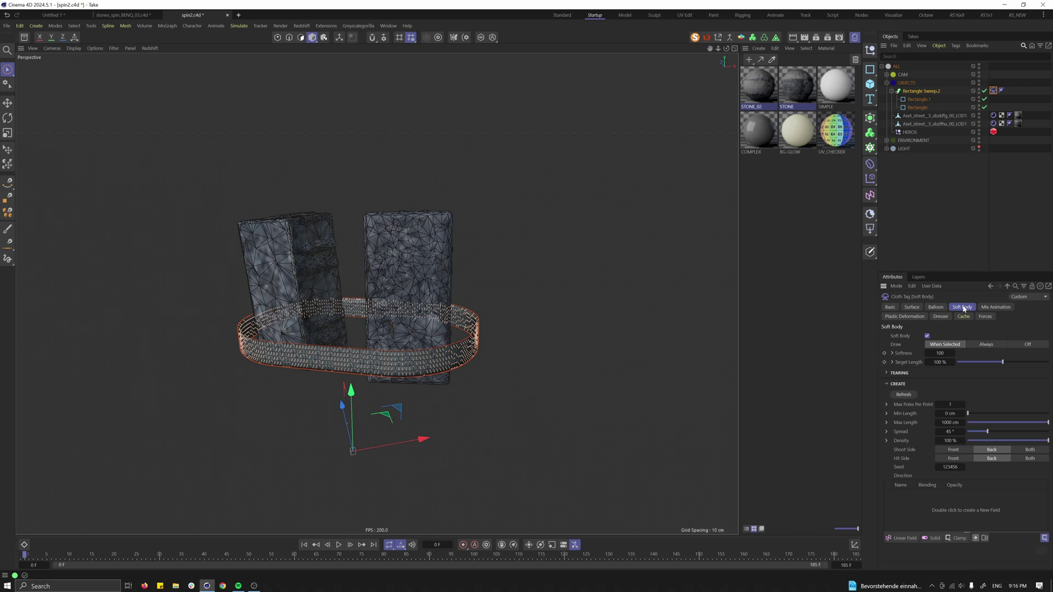
{"action": "left_click", "coordinate": [1027, 344]}
{"action": "key", "text": "ctrl+s"}
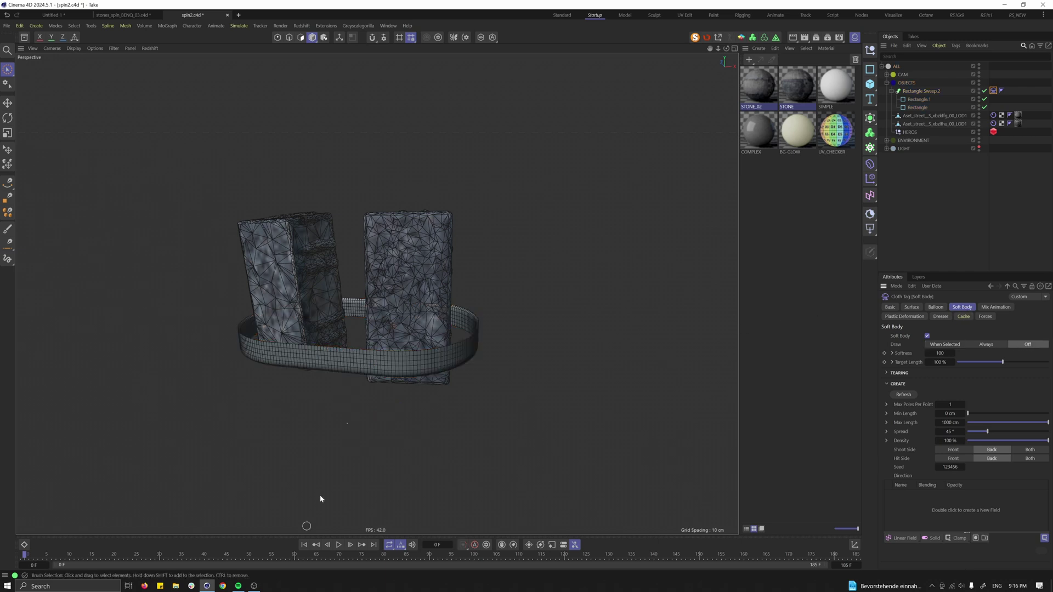
Step: Play the simulation to check how the ribbon collides with the stones, then return to frame 0
{"action": "left_click", "coordinate": [338, 544]}
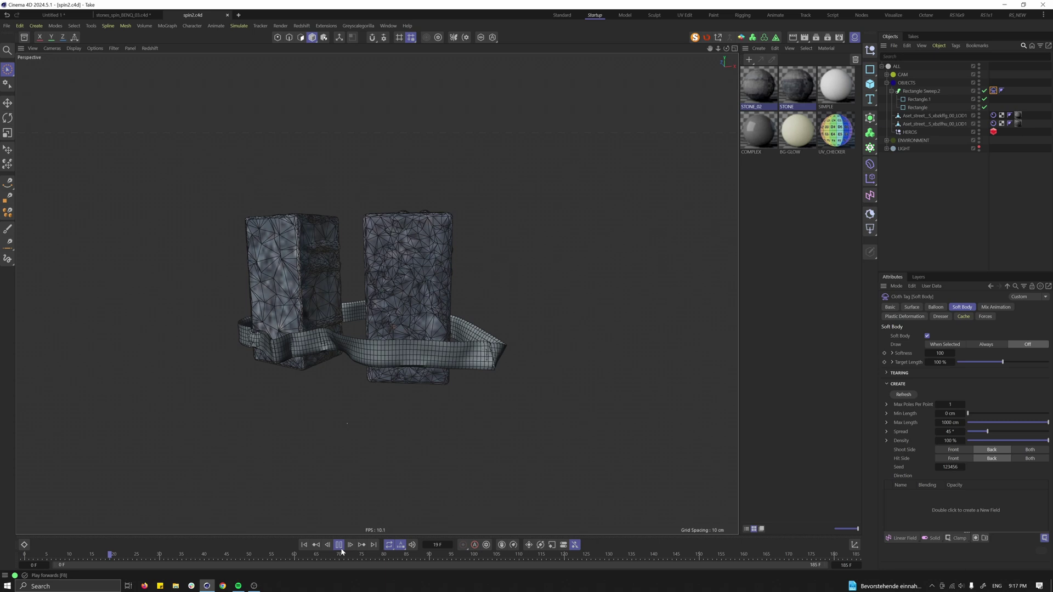
{"action": "left_click", "coordinate": [339, 545]}
{"action": "left_click", "coordinate": [303, 545]}
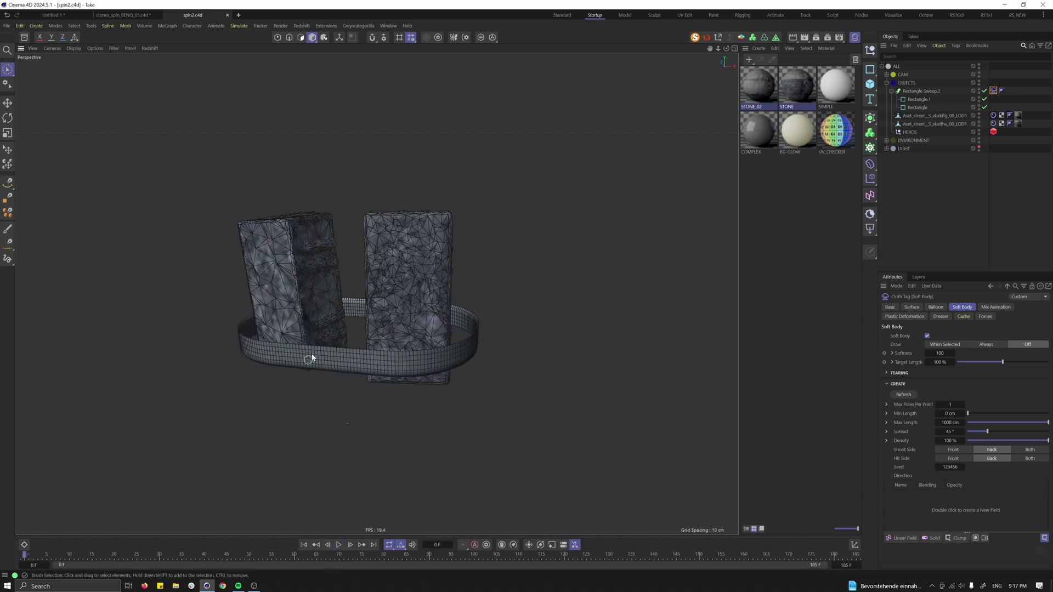
Step: Raise Rectangle Sweep.2 along the vertical axis to around the middle of the two stones
{"action": "left_click", "coordinate": [308, 357]}
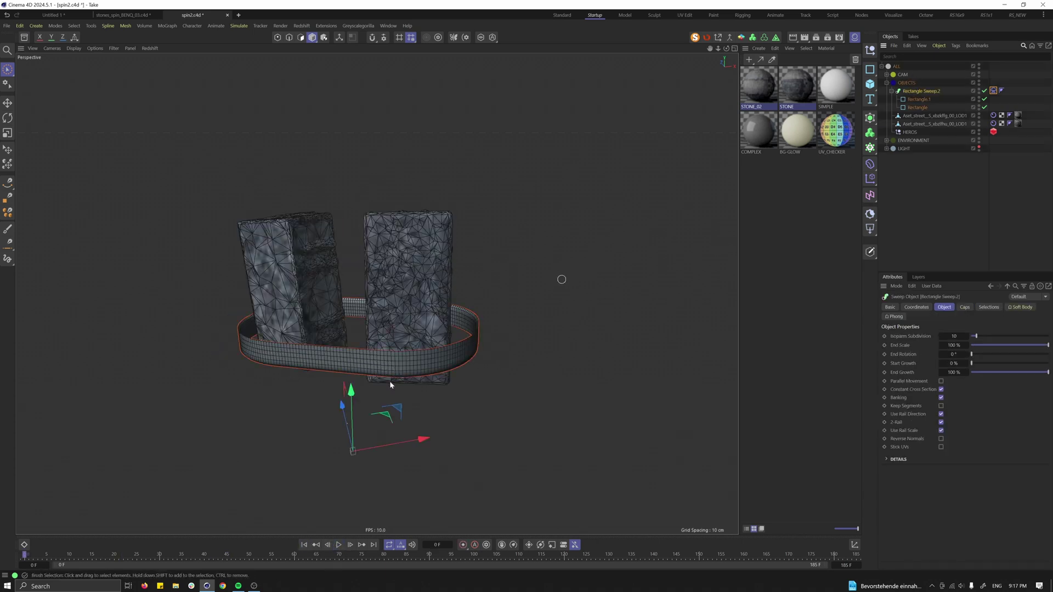
{"action": "left_click_drag", "start_coordinate": [350, 391], "coordinate": [350, 369]}
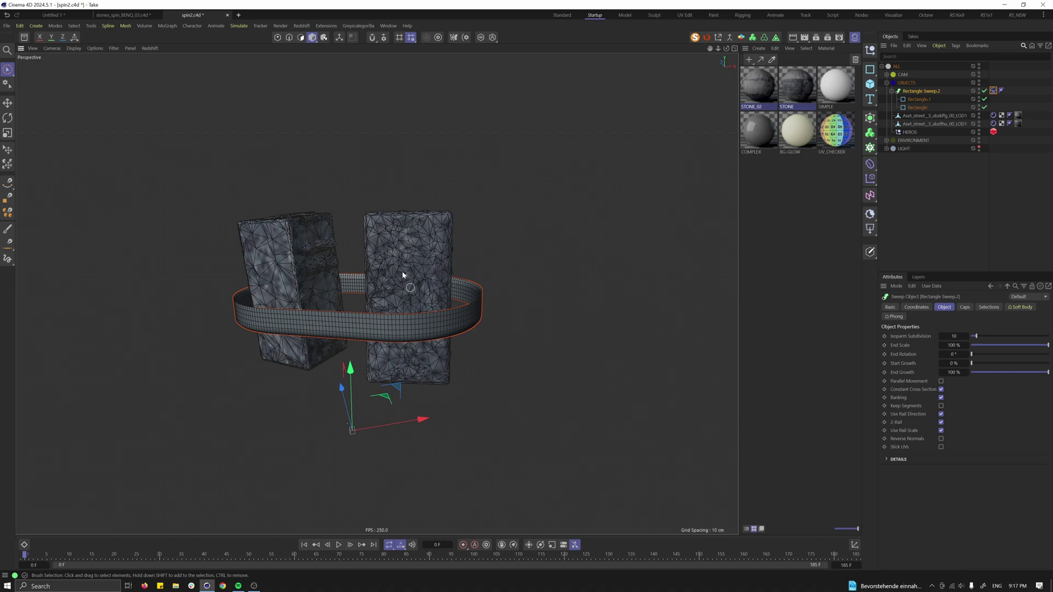
{"action": "left_click_drag", "start_coordinate": [402, 274], "coordinate": [449, 257], "text": "alt"}
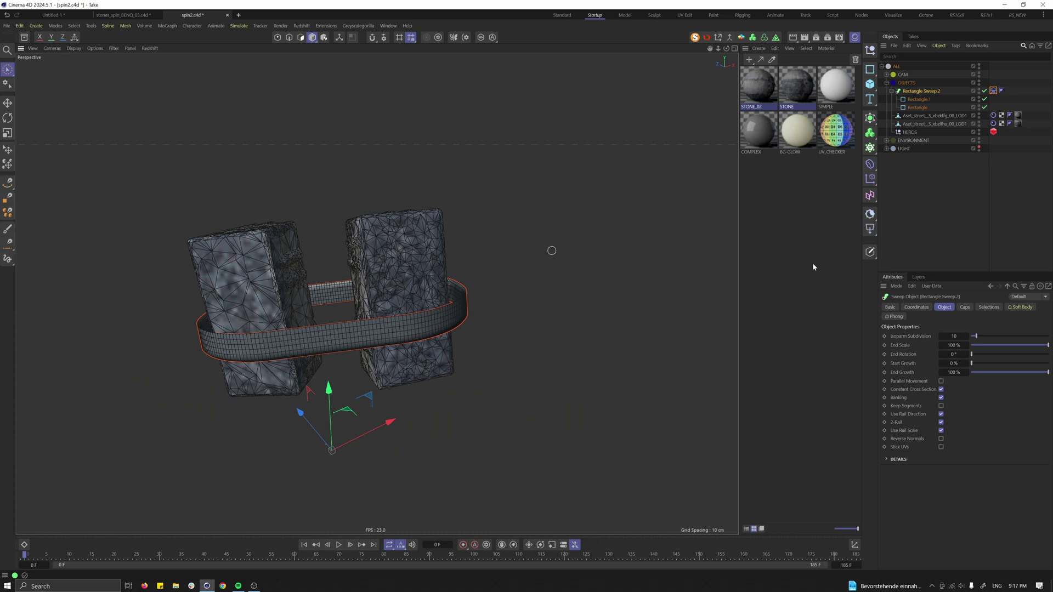
Step: Keyframe the soft body surface's Target Length at 100 % on frame 0 and 60 % on frame 10
{"action": "left_click", "coordinate": [1020, 306]}
{"action": "left_click", "coordinate": [911, 306]}
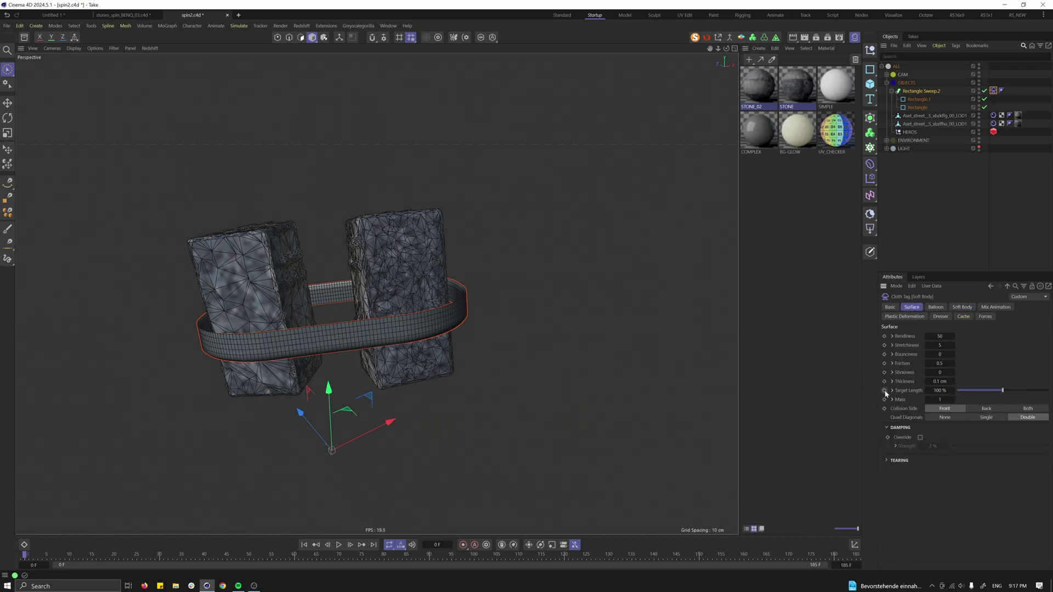
{"action": "left_click", "coordinate": [69, 558]}
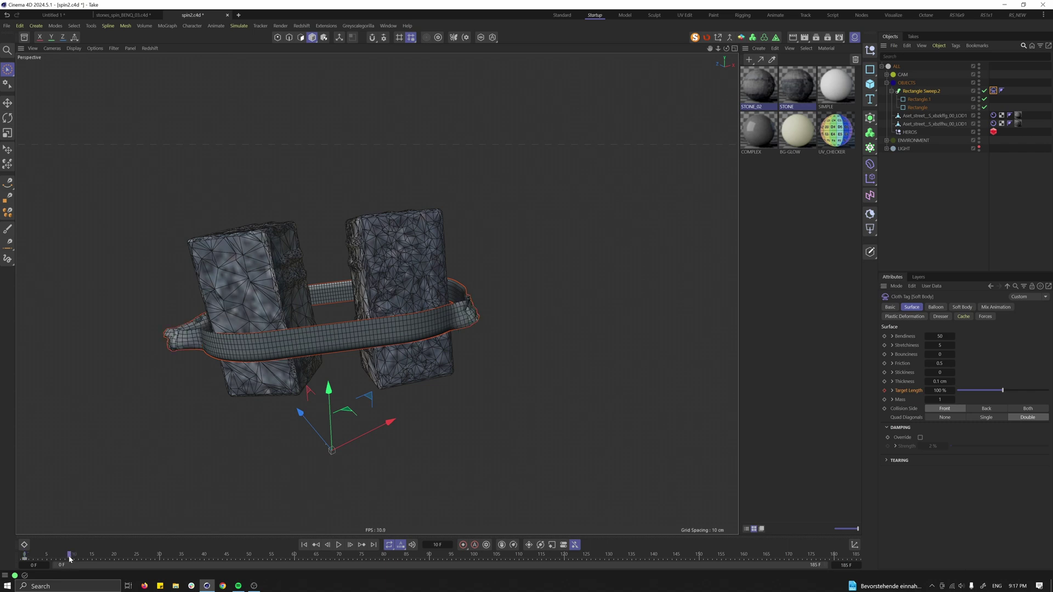
{"action": "left_click", "coordinate": [939, 390]}
{"action": "type", "text": "60"}
{"action": "key", "text": "Return"}
Step: Play the simulation from frame 0 and inspect how the tightened ribbon wraps around the stones at frame 60
{"action": "left_click", "coordinate": [304, 545]}
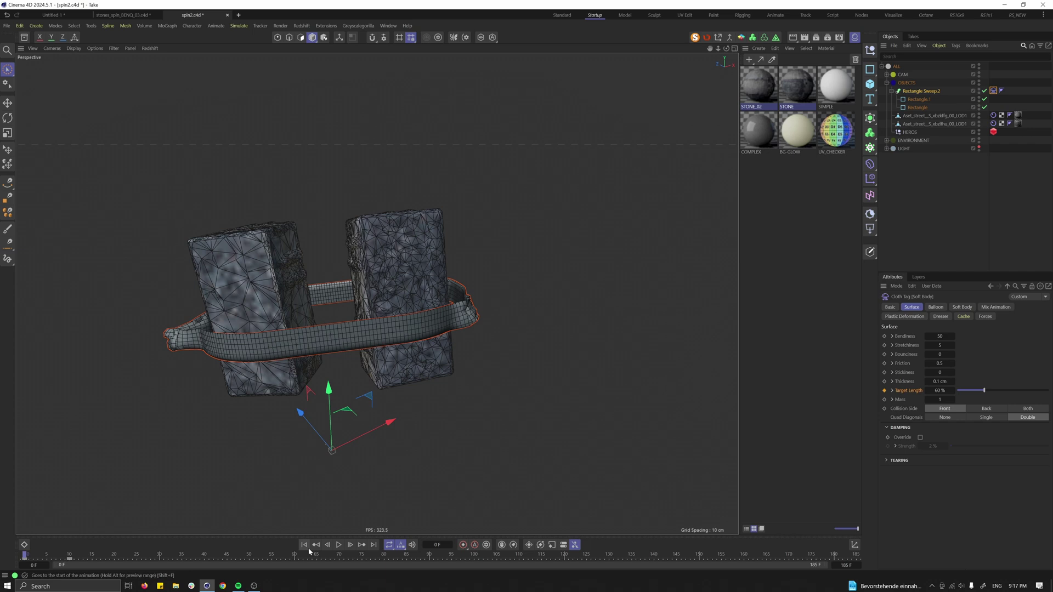
{"action": "left_click", "coordinate": [338, 544]}
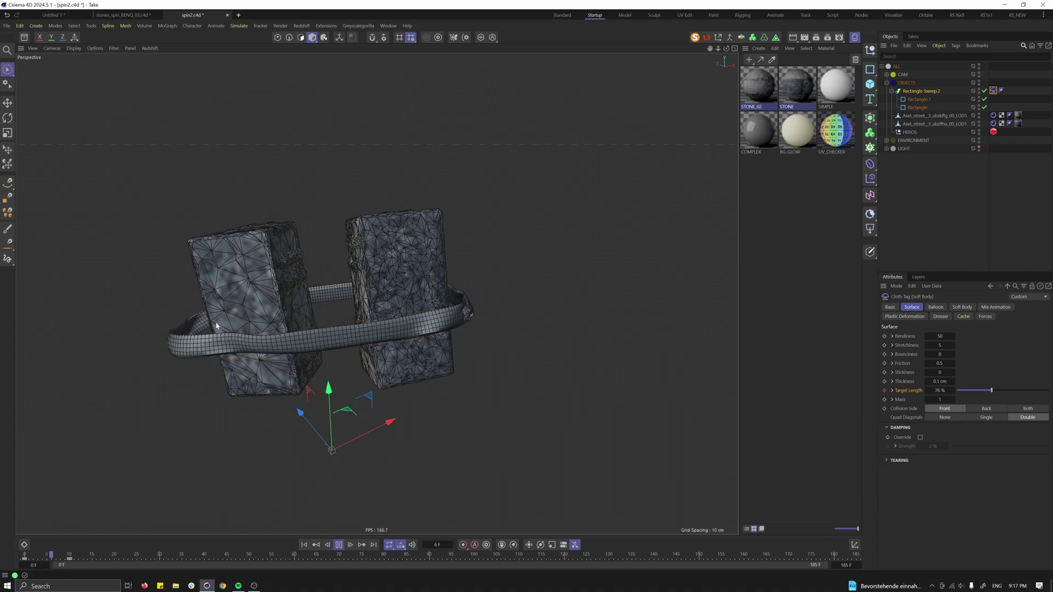
{"action": "left_click", "coordinate": [338, 545]}
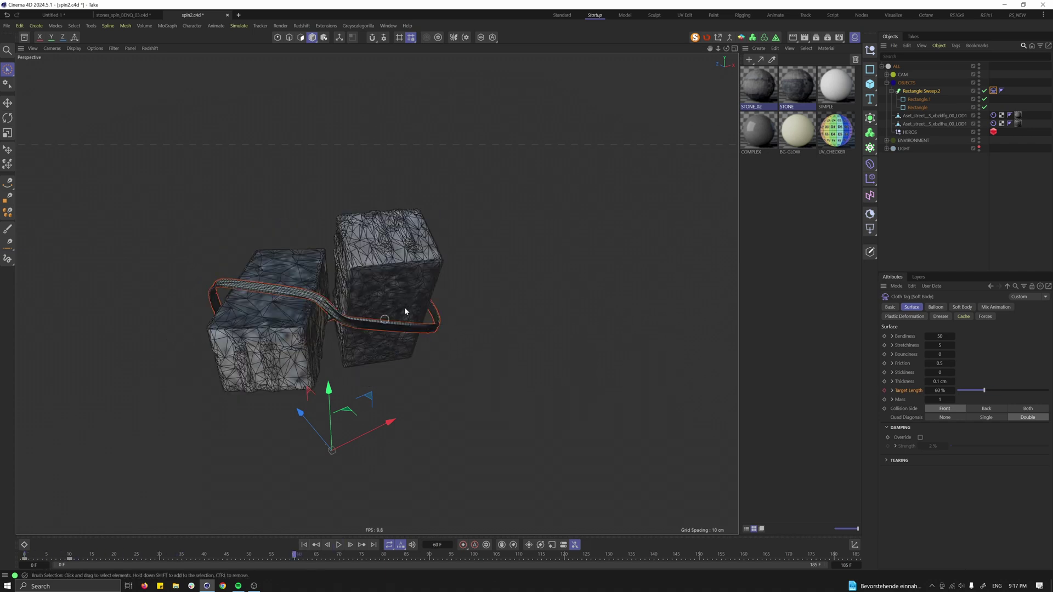
{"action": "scroll", "coordinate": [416, 301], "scroll_direction": "up", "scroll_amount": 3}
{"action": "left_click_drag", "start_coordinate": [412, 321], "coordinate": [303, 285], "text": "alt"}
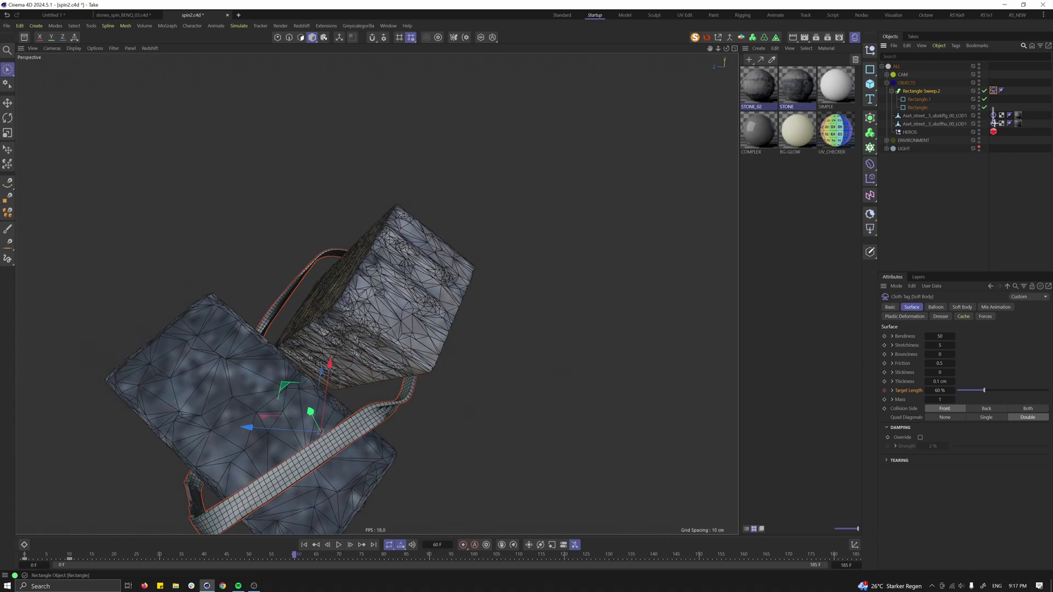
Step: Set the collision Thickness of both stones' rigid bodies to 0.1 cm
{"action": "left_click_drag", "start_coordinate": [994, 123], "coordinate": [995, 125]}
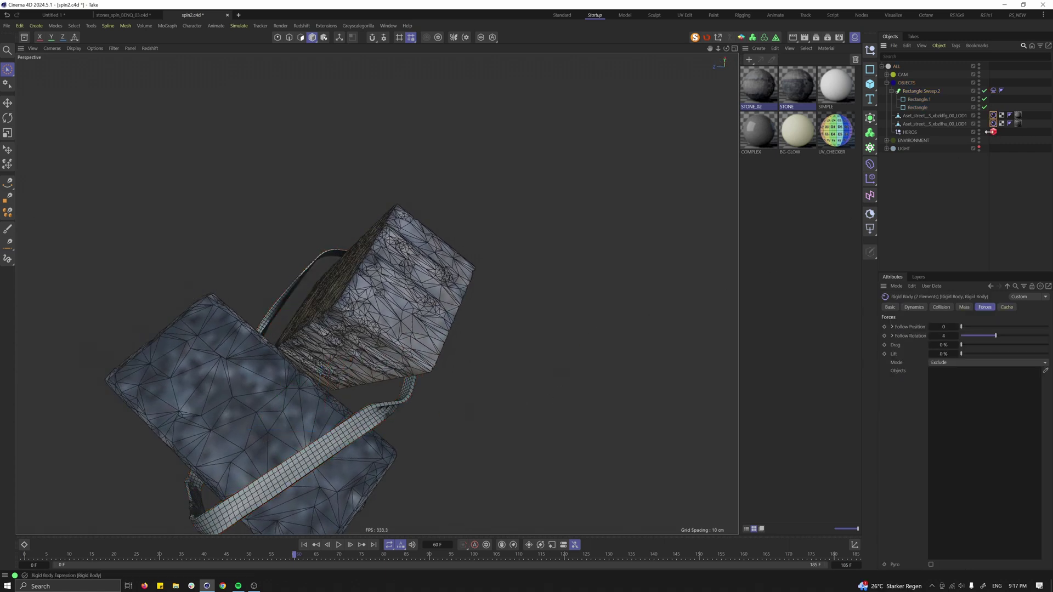
{"action": "left_click", "coordinate": [914, 307]}
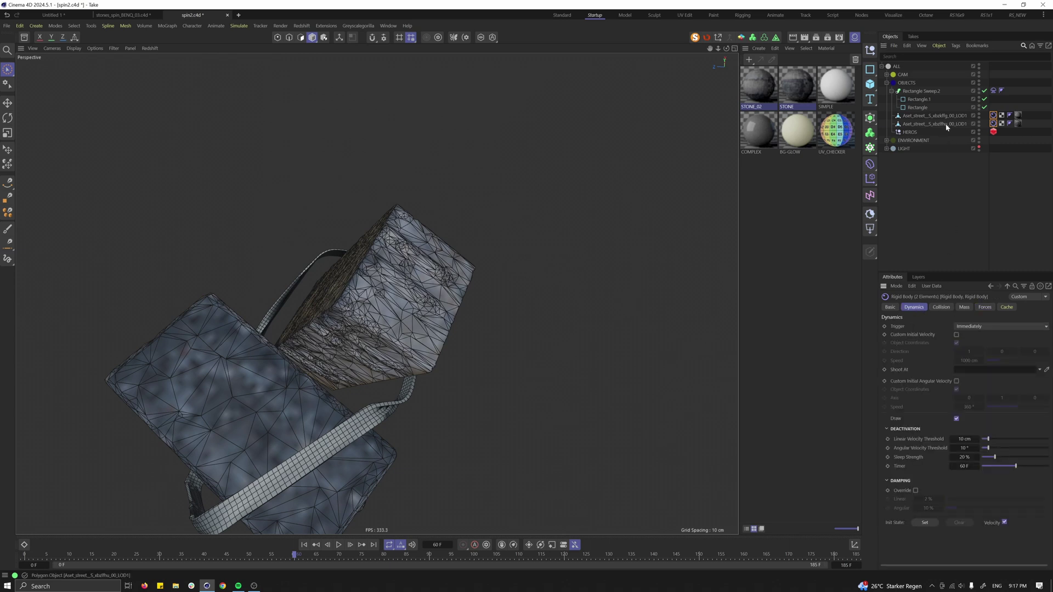
{"action": "left_click", "coordinate": [939, 307]}
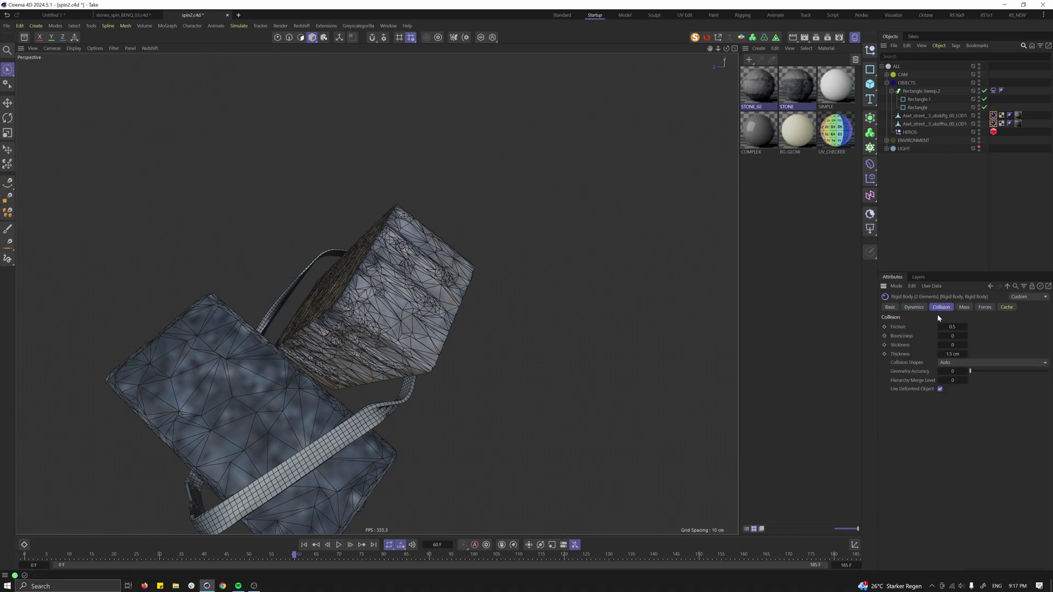
{"action": "left_click", "coordinate": [952, 354]}
{"action": "key", "text": "Return"}
Step: Play the simulation from frame 0 to check the stones' contact with the ribbon, then return to the start
{"action": "left_click", "coordinate": [305, 544]}
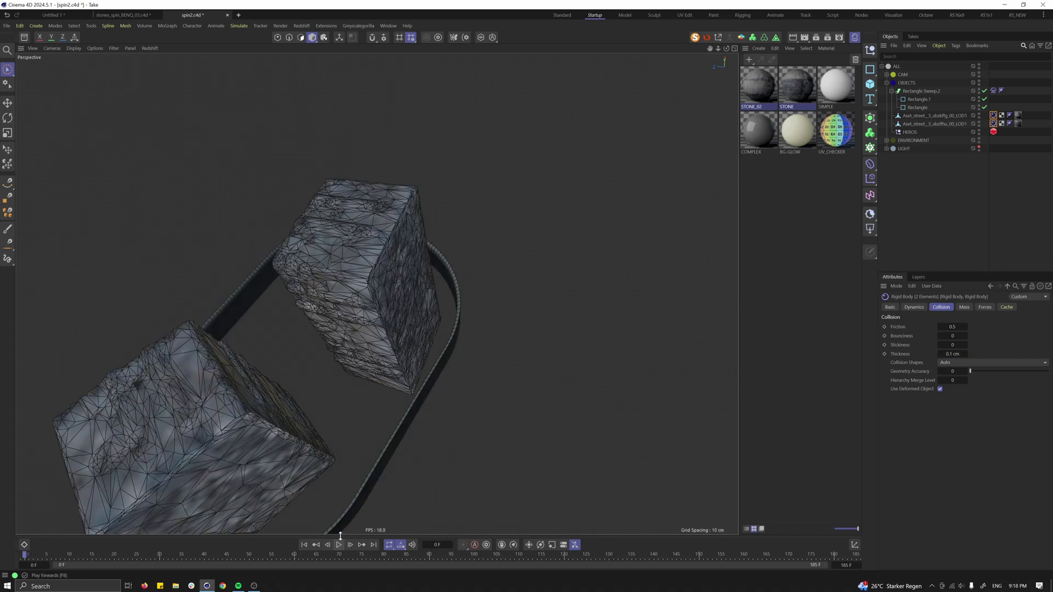
{"action": "left_click_drag", "start_coordinate": [358, 360], "coordinate": [318, 407], "text": "alt"}
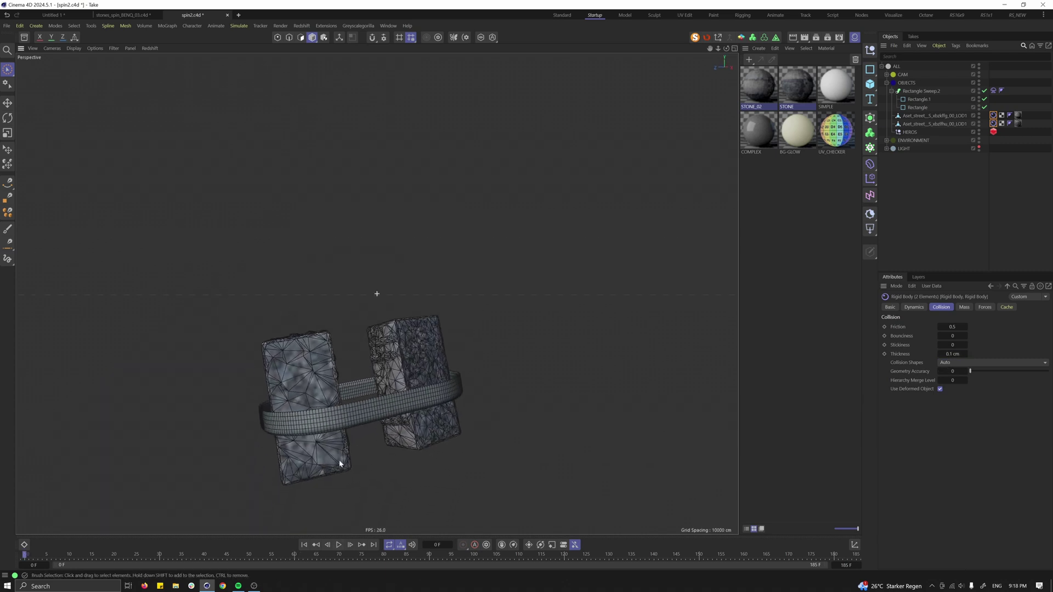
{"action": "left_click", "coordinate": [338, 545]}
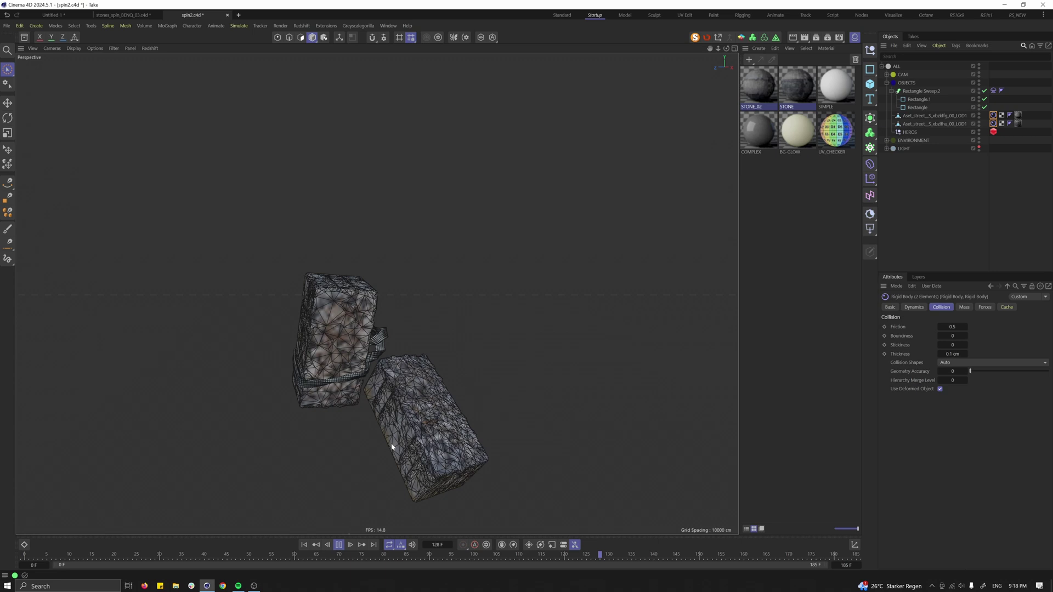
{"action": "left_click", "coordinate": [339, 545]}
{"action": "left_click", "coordinate": [305, 546]}
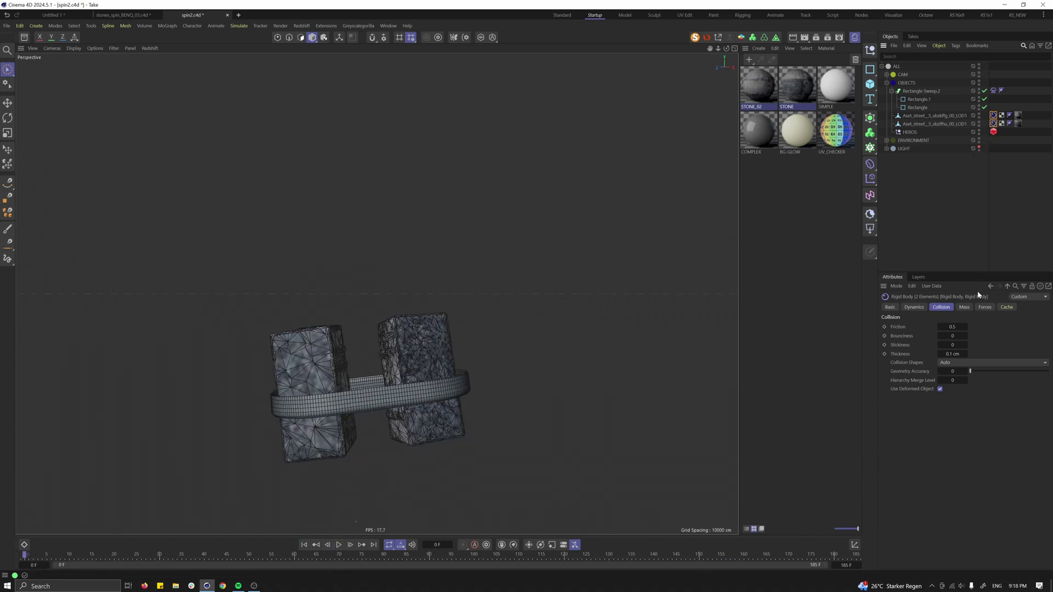
Step: Set Follow Position to 0.5 on both stones' rigid bodies and adjust their Follow Rotation
{"action": "left_click", "coordinate": [979, 310]}
{"action": "left_click", "coordinate": [944, 327]}
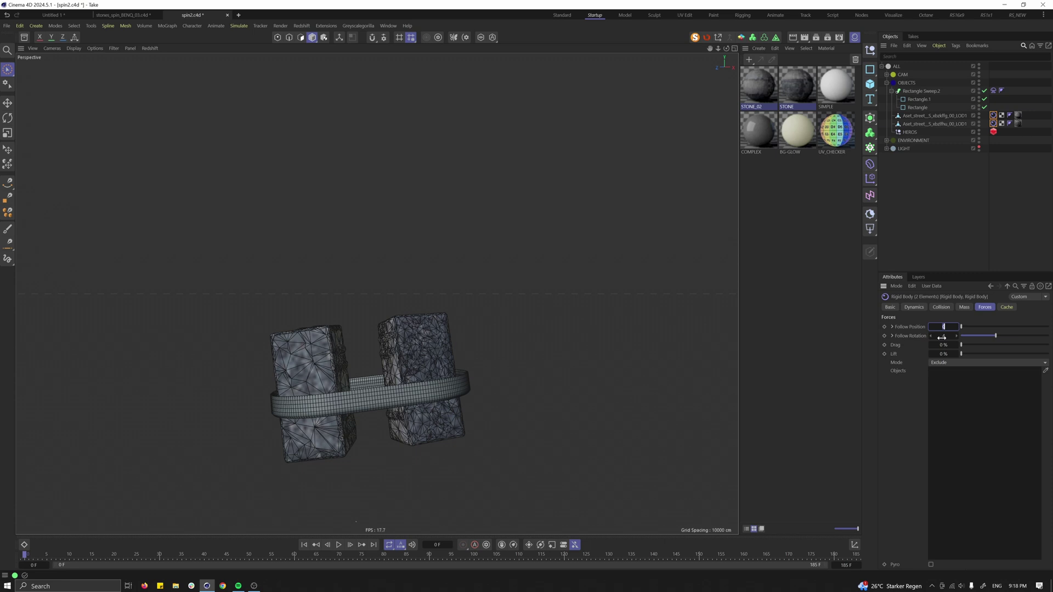
{"action": "type", "text": ",5"}
{"action": "left_click", "coordinate": [943, 335]}
Step: Set the ribbon soft body's Friction to 5 and Stickiness to 1, then save the scene
{"action": "left_click", "coordinate": [993, 90]}
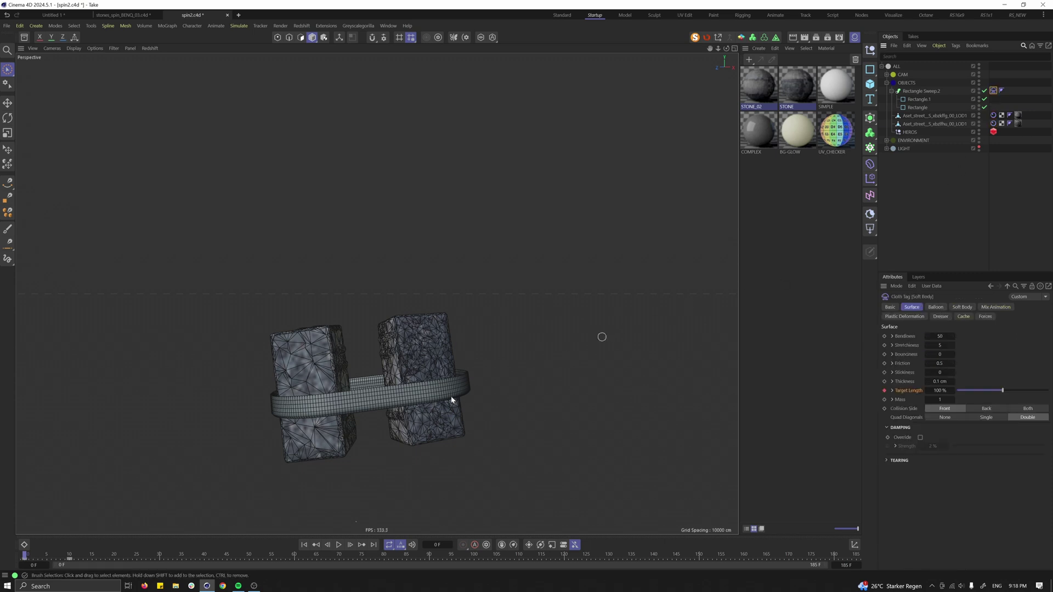
{"action": "left_click", "coordinate": [941, 363]}
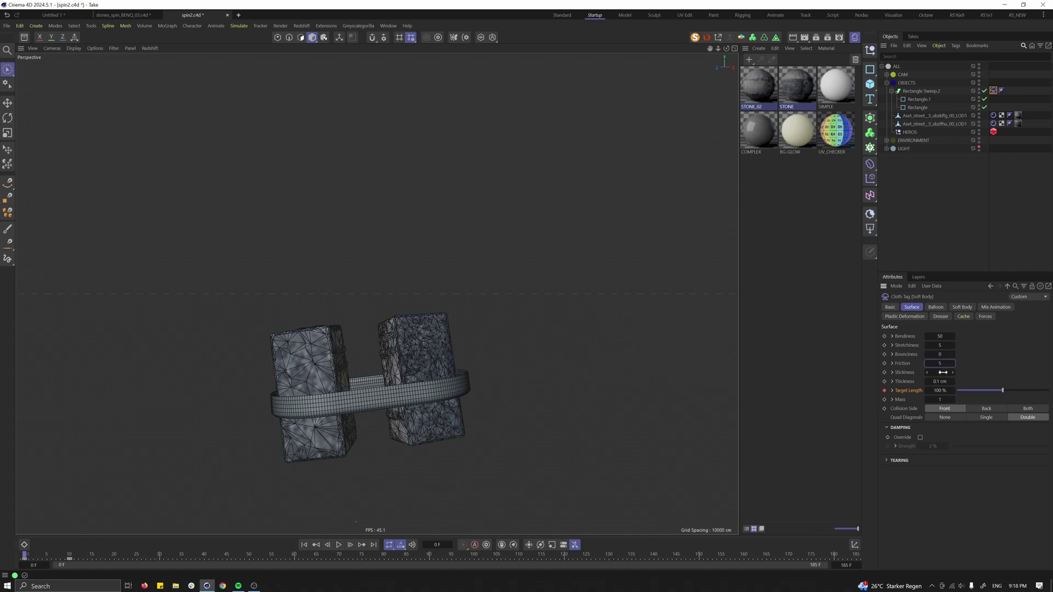
{"action": "left_click", "coordinate": [942, 372]}
{"action": "key", "text": "ctrl+s"}
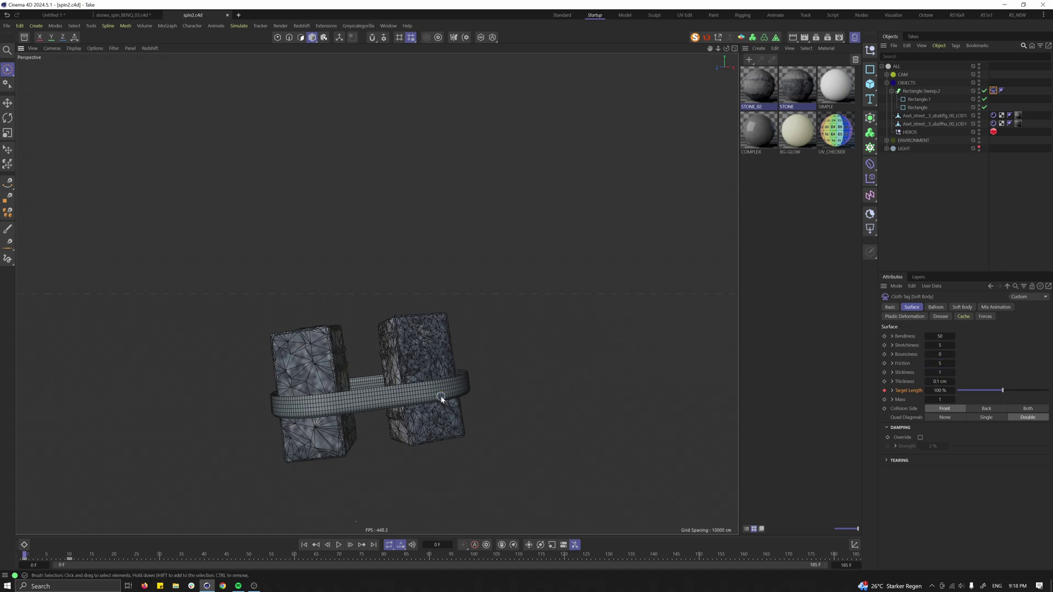
Step: Preview the simulation, then set the height of the ribbon's Rectangle.1 profile to 3.5 cm
{"action": "left_click", "coordinate": [338, 544]}
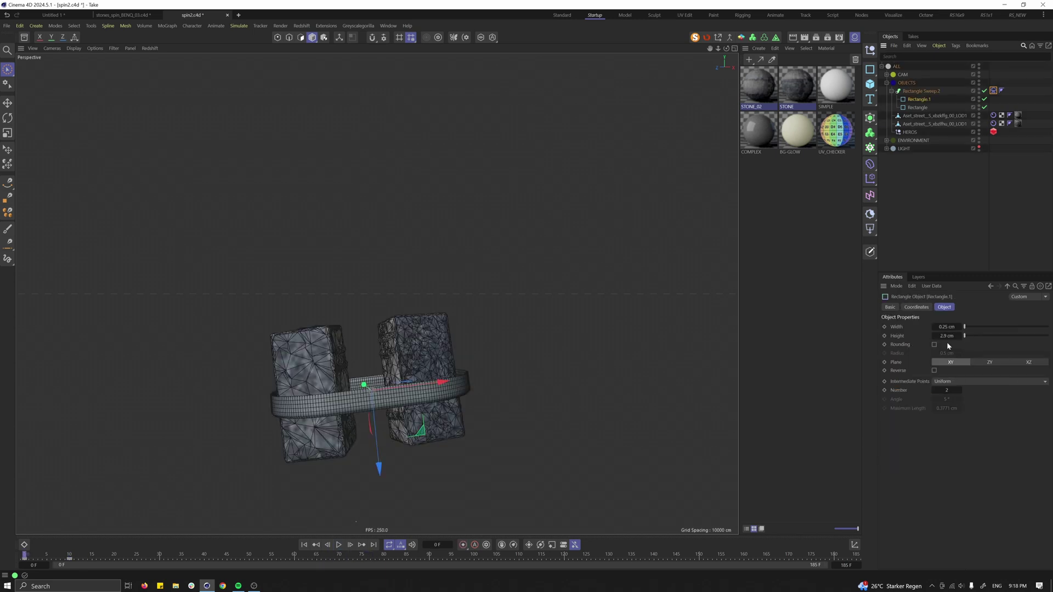
{"action": "left_click", "coordinate": [945, 337]}
{"action": "key", "text": "Return"}
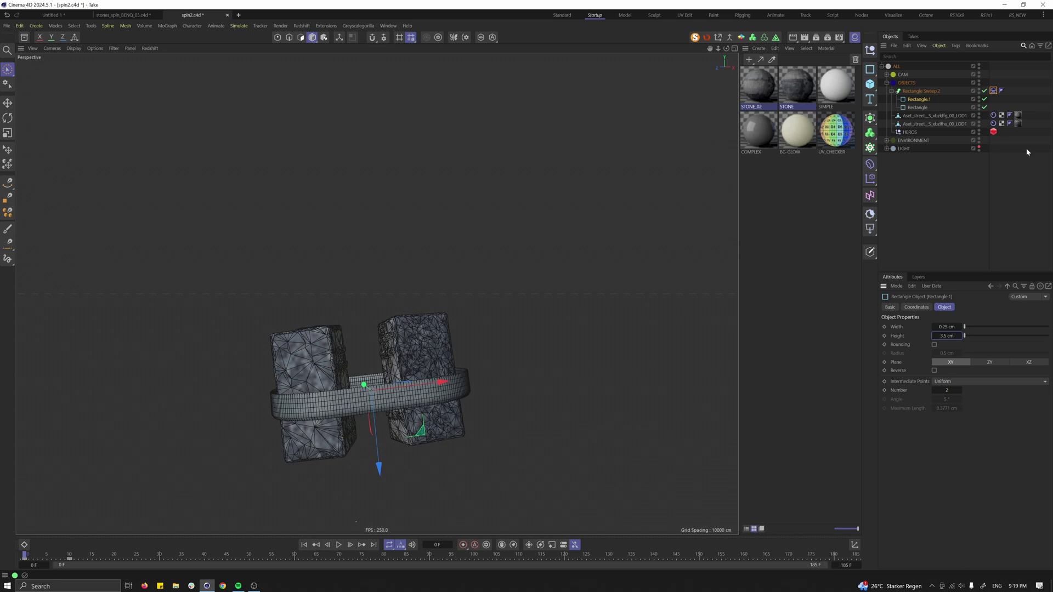
Step: Add two copies of Rectangle Sweep.2, one above and one below it, and play the simulation with all three ribbons
{"action": "left_click", "coordinate": [891, 92]}
{"action": "left_click", "coordinate": [912, 91]}
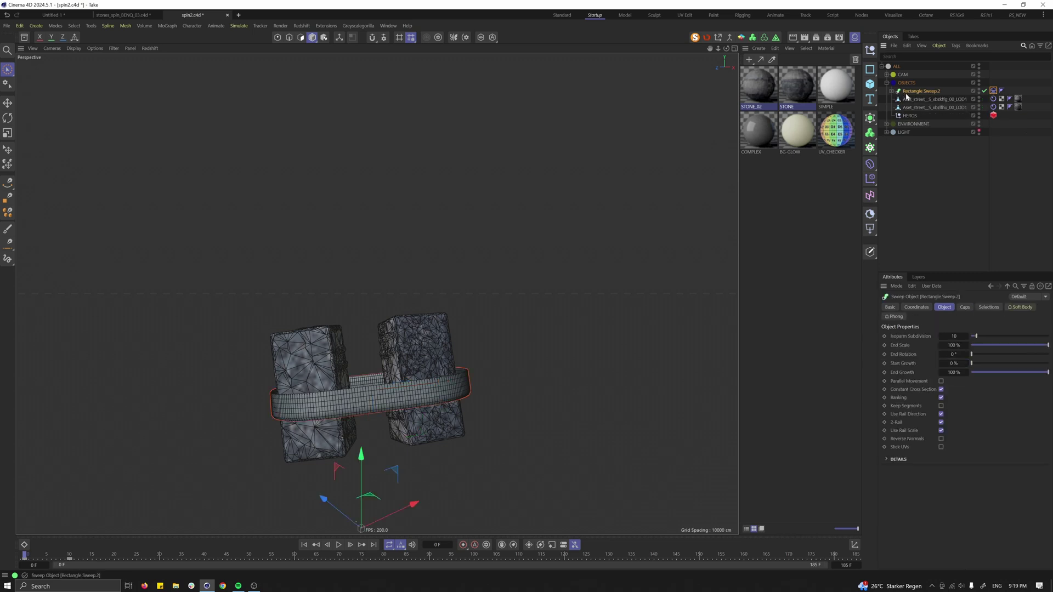
{"action": "key", "text": "ctrl+c"}
{"action": "key", "text": "ctrl+v"}
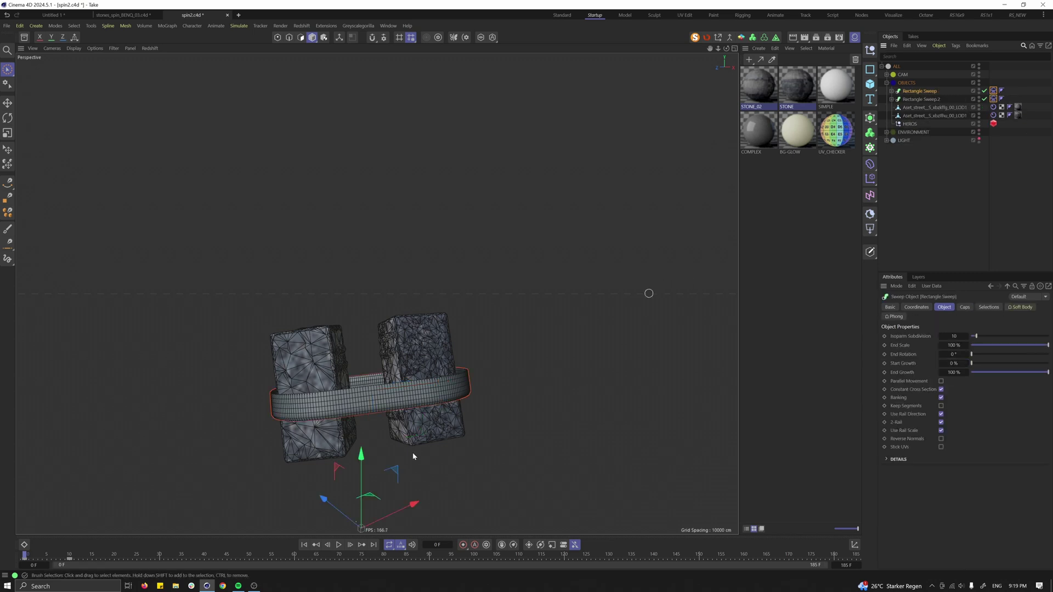
{"action": "left_click", "coordinate": [340, 544]}
{"action": "left_click", "coordinate": [340, 544]}
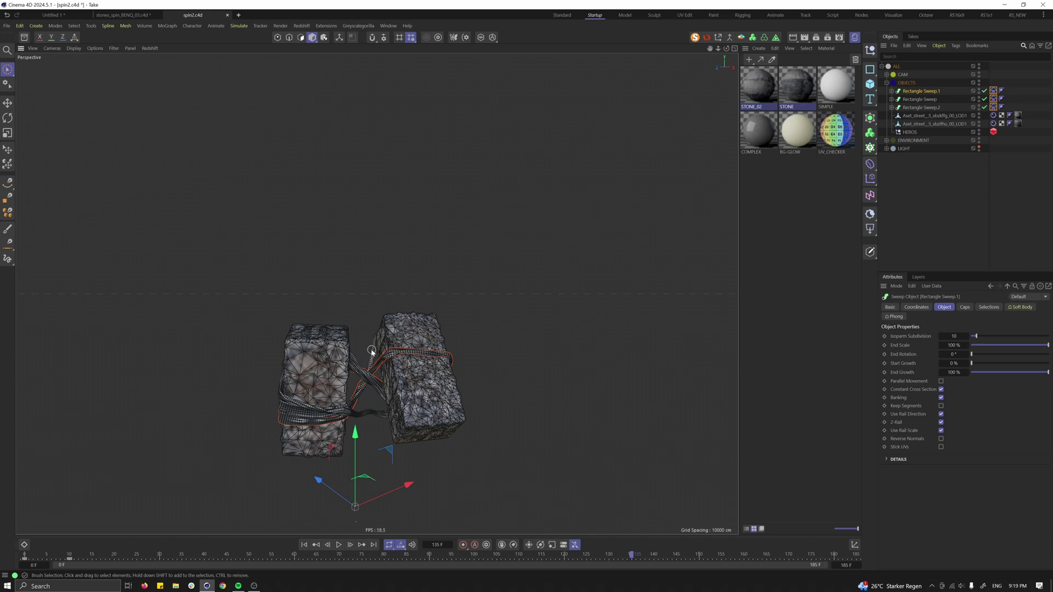
Step: Back at frame 0, shift Rectangle Sweep.2 slightly along the vertical axis and cache the whole scene's simulation
{"action": "left_click", "coordinate": [371, 351]}
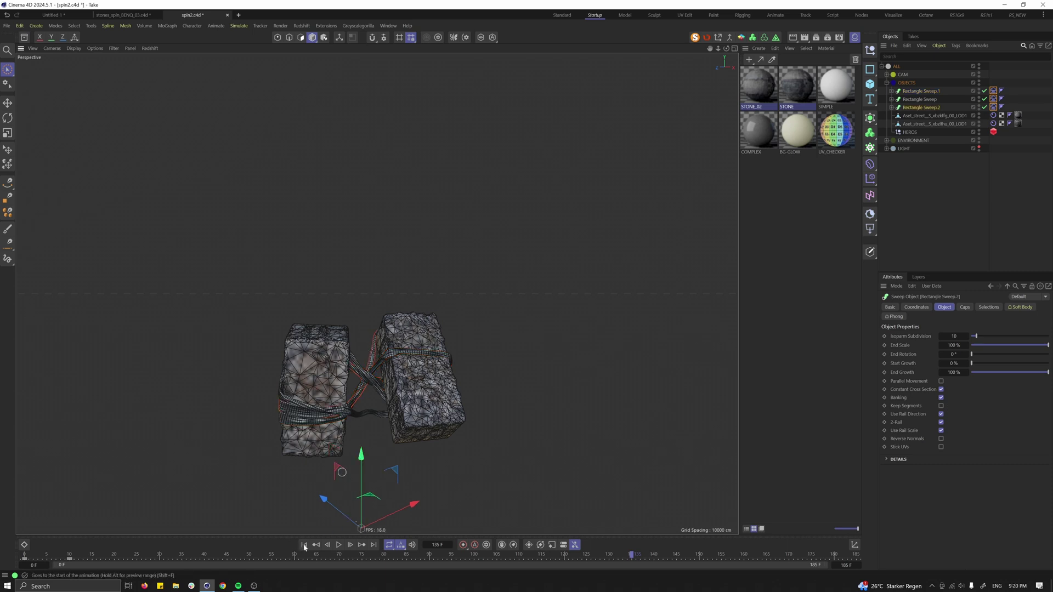
{"action": "left_click", "coordinate": [304, 545]}
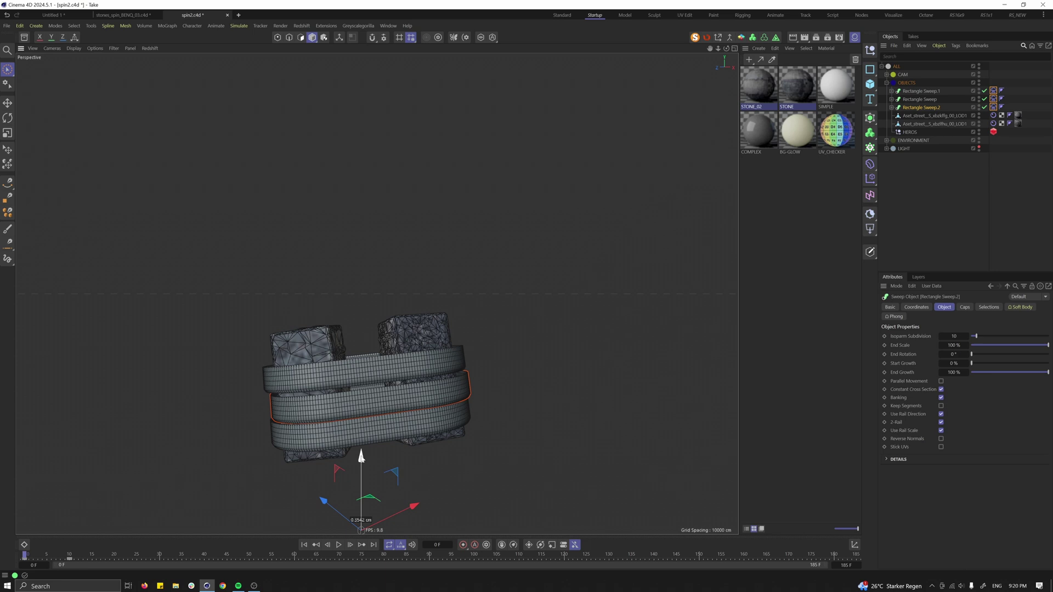
{"action": "left_click", "coordinate": [361, 373]}
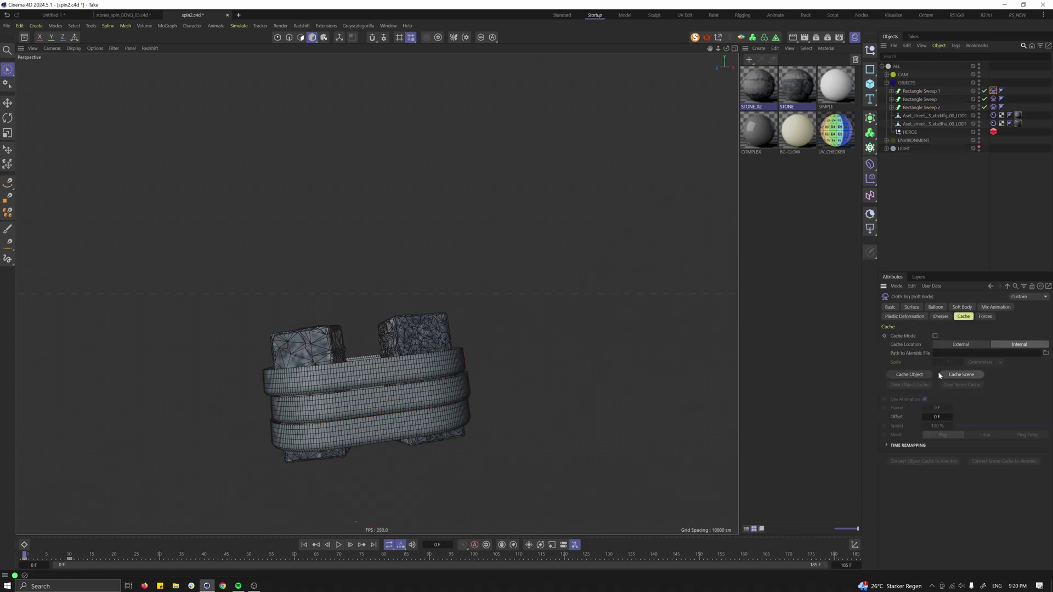
{"action": "left_click", "coordinate": [939, 375]}
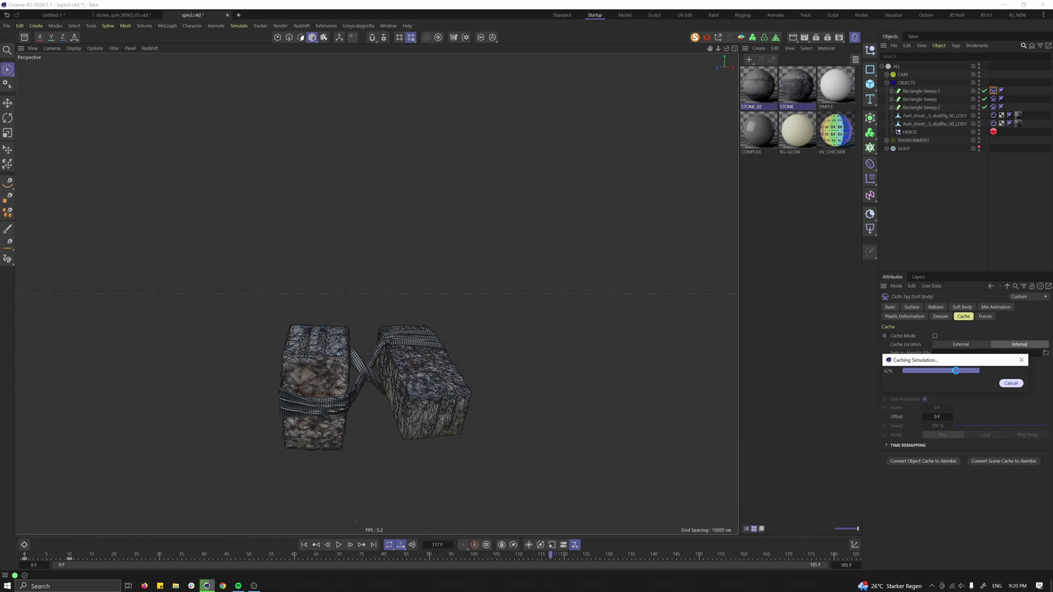